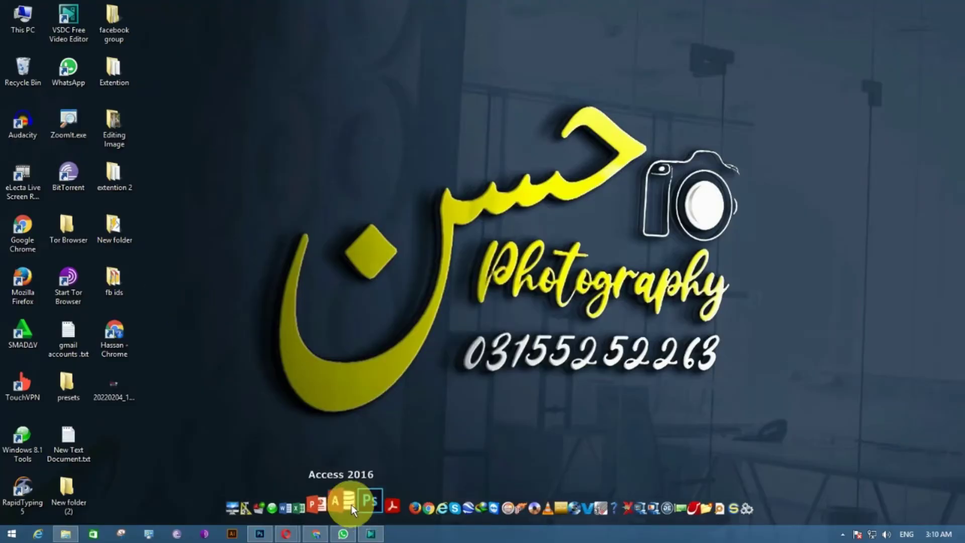
Restore the Photoshop window showing the denim-jacket portrait from the taskbar.
click(262, 532)
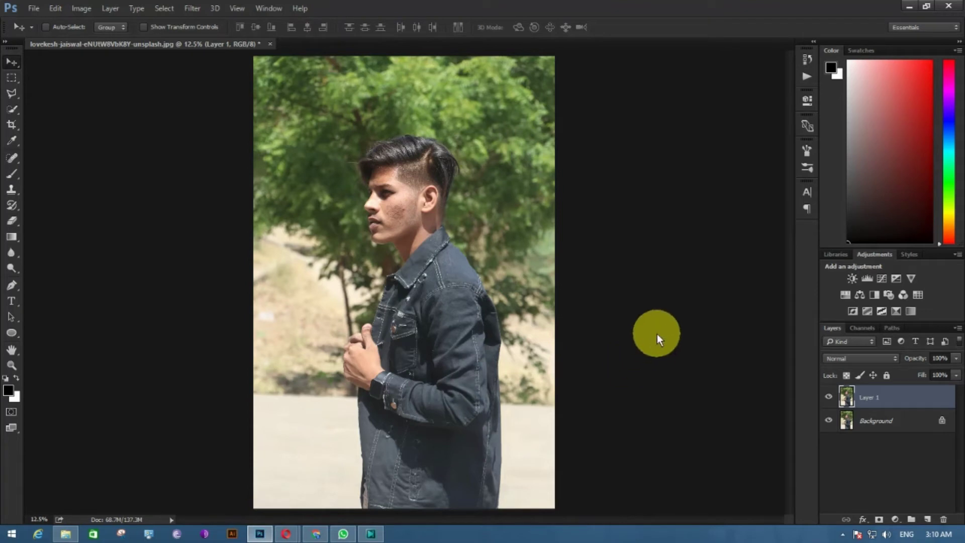
key(ctrl+plus)
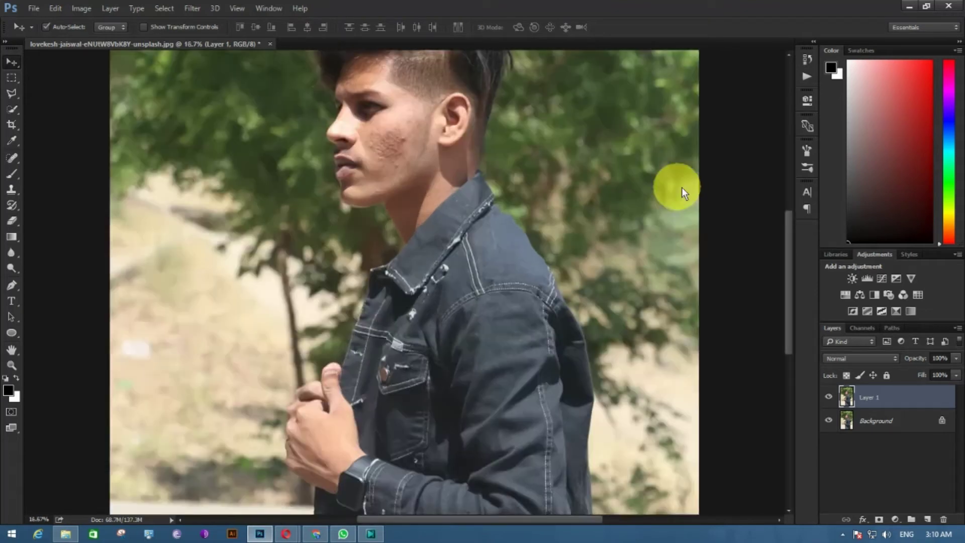
key(ctrl+plus)
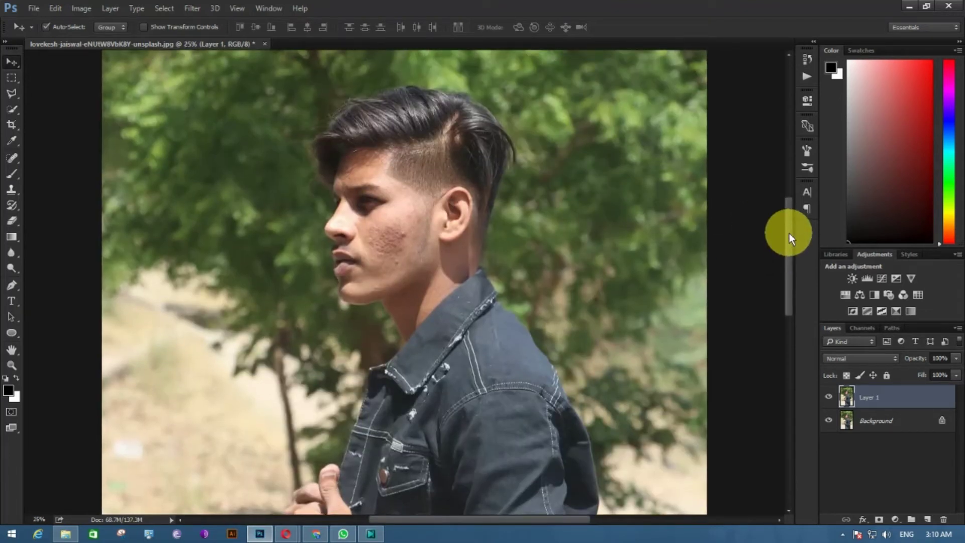
key(ctrl+minus)
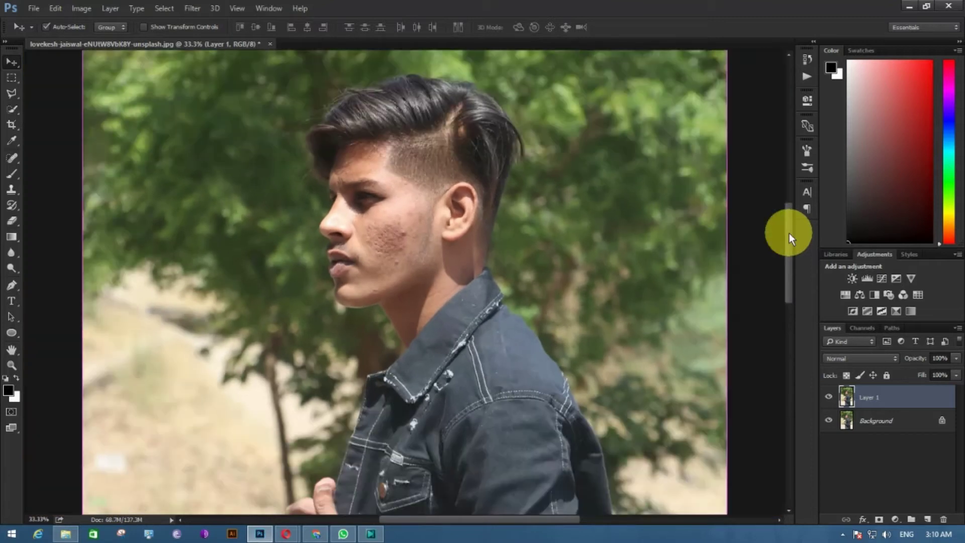
key(ctrl+minus)
key(ctrl+minus)
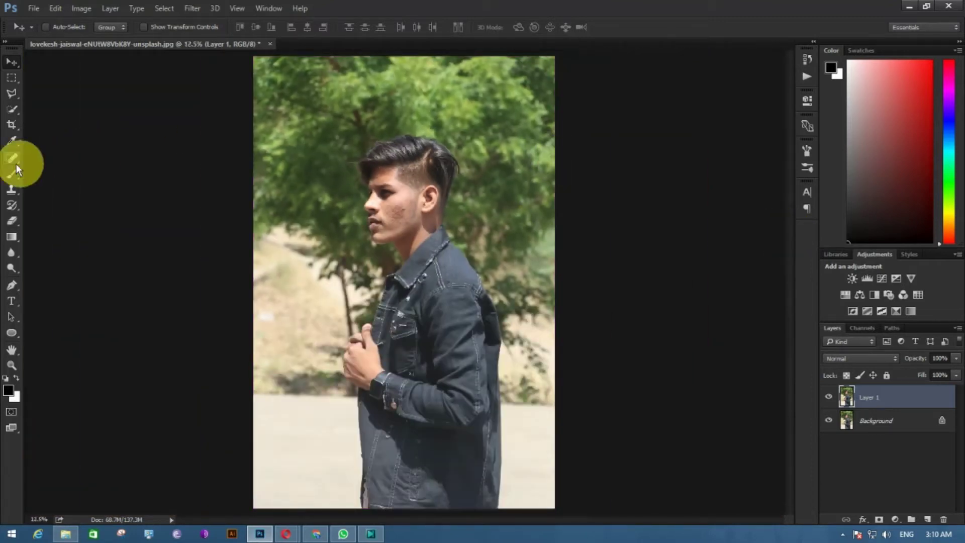
Select the Spot Healing Brush and zoom in close on the acne-marked cheek.
click(9, 161)
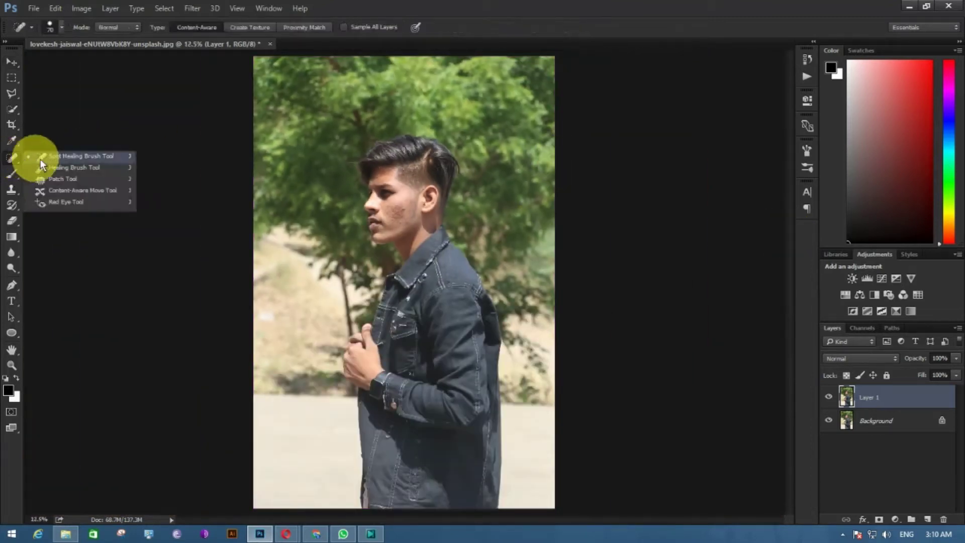
click(66, 160)
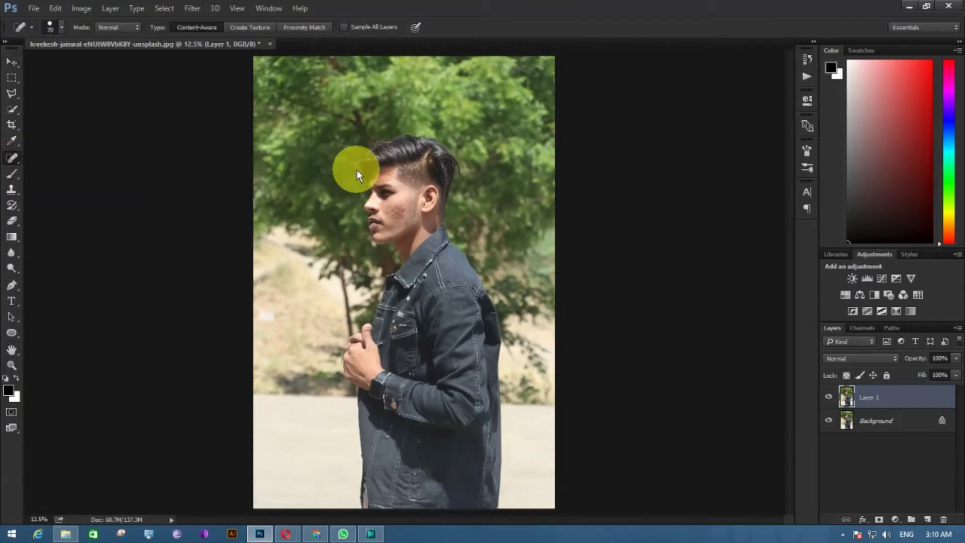
key(ctrl+plus)
key(ctrl+plus)
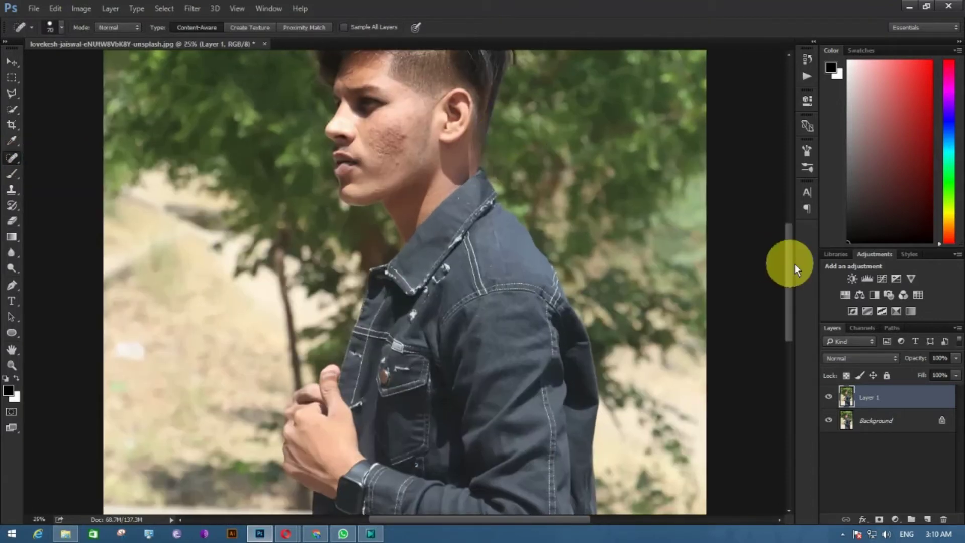
drag(786, 267, 787, 233)
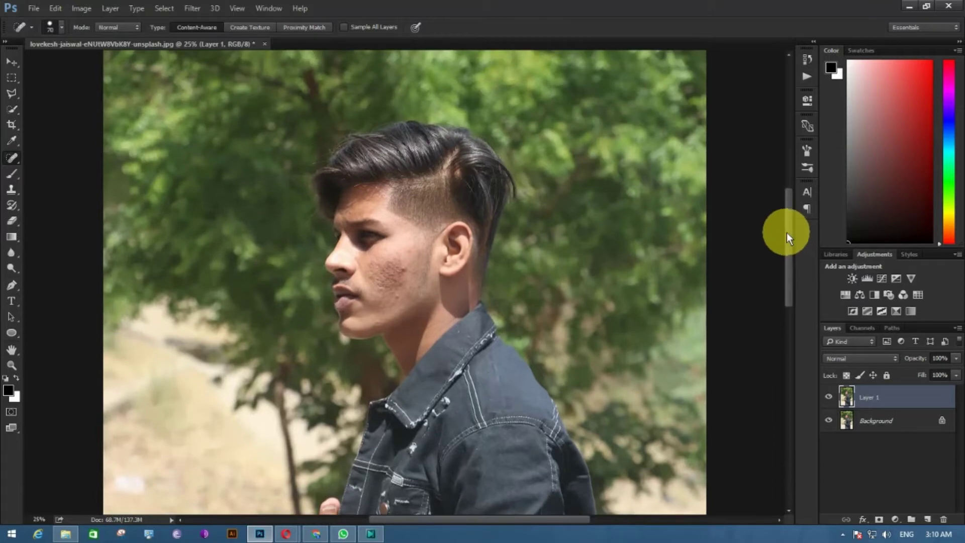
key(ctrl+plus)
key(ctrl+plus)
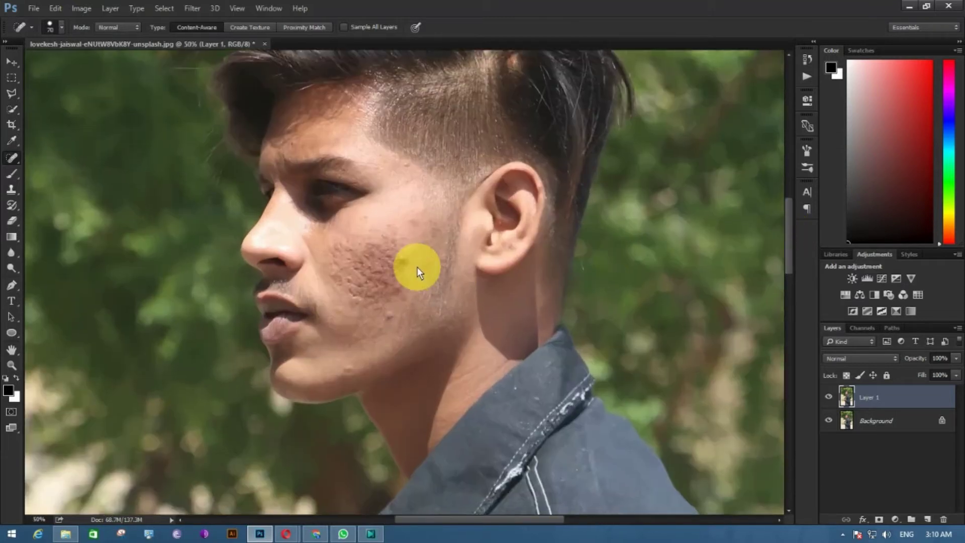
key(ctrl+plus)
key(ctrl+plus)
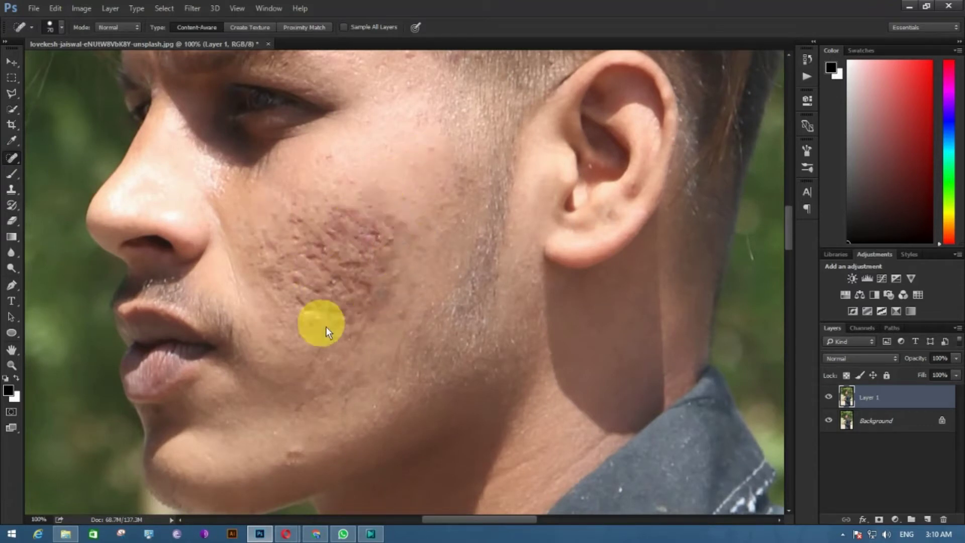
scroll(421, 388, up, 5)
scroll(268, 254, up, 5)
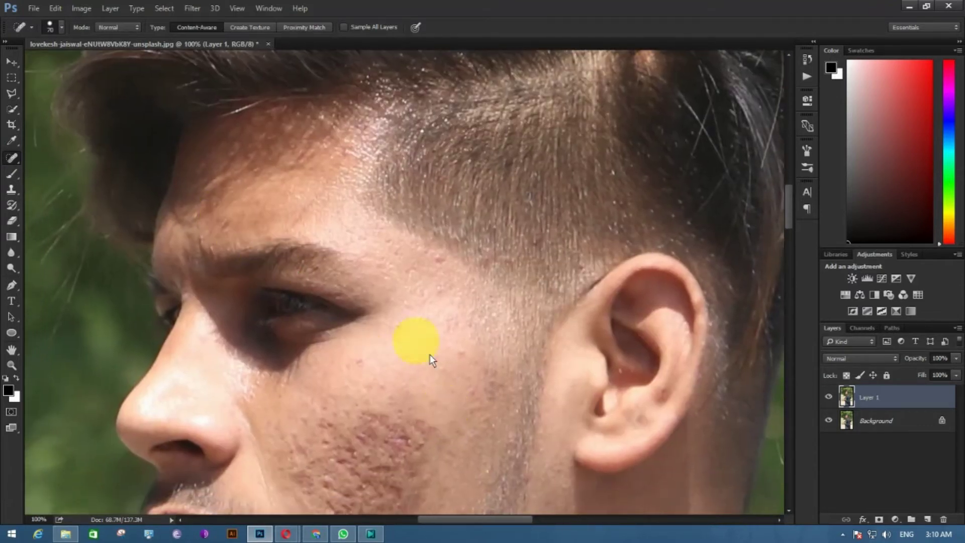
scroll(421, 353, down, 5)
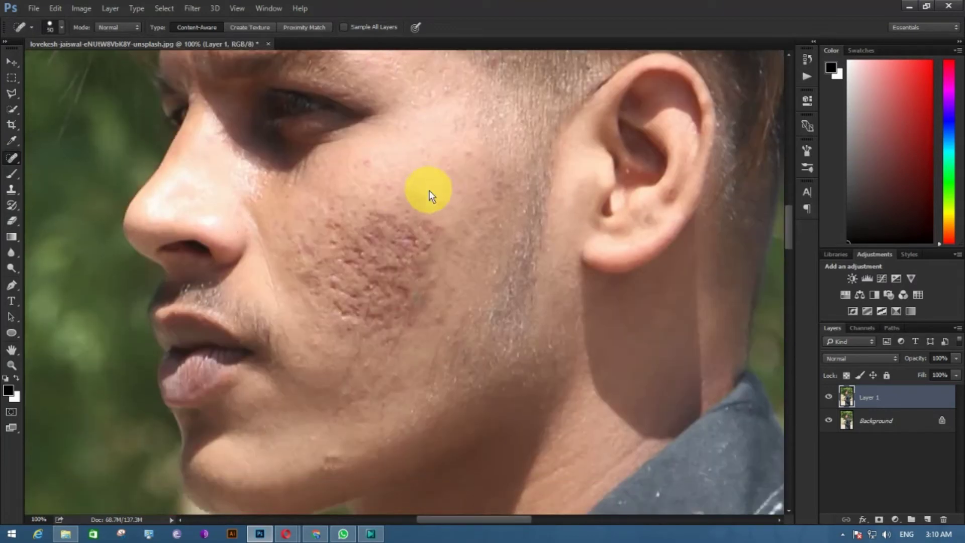
Heal two acne patches on the cheek with a resized healing brush.
key(])
click(384, 280)
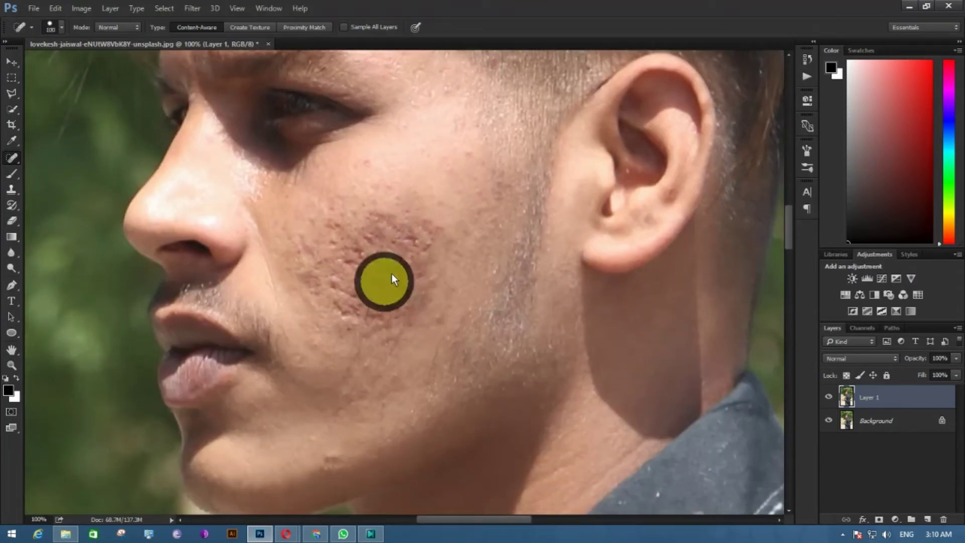
click(400, 227)
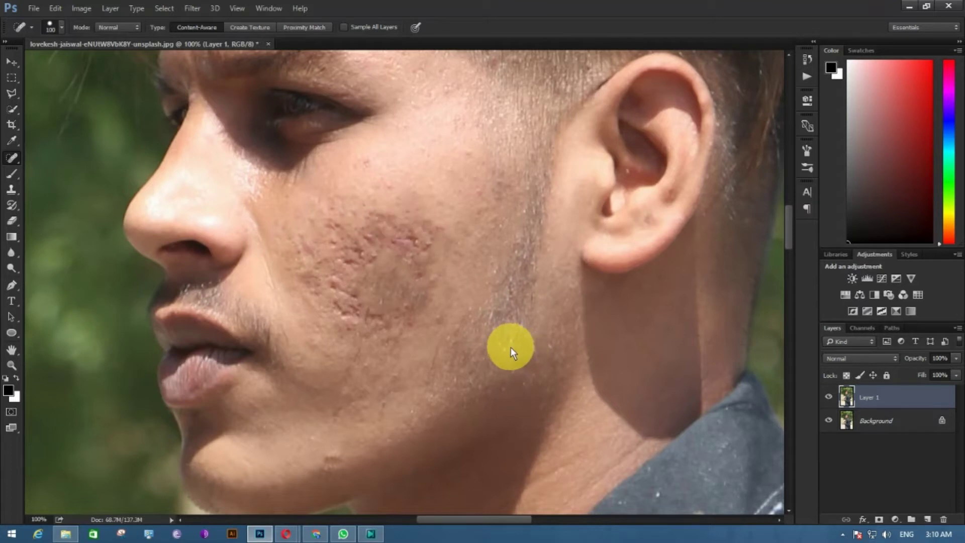
scroll(423, 165, down, 4)
key(bracketleft)
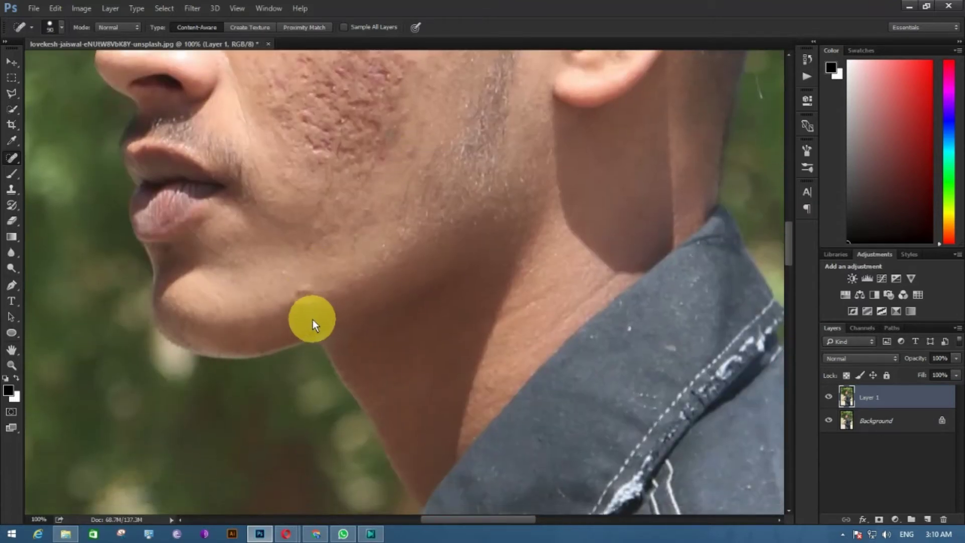
scroll(595, 306, up, 4)
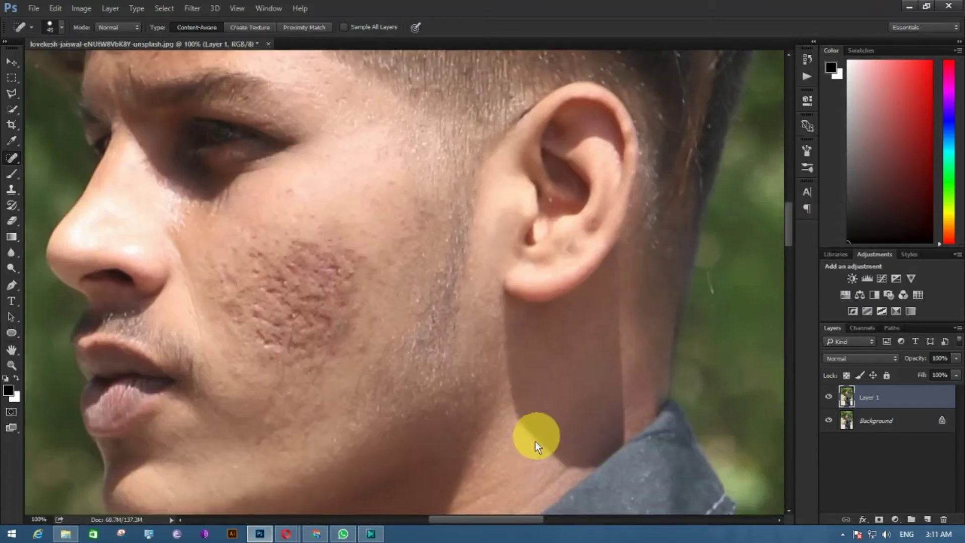
scroll(535, 441, left, 2)
drag(657, 404, 596, 222)
scroll(595, 221, down, 1)
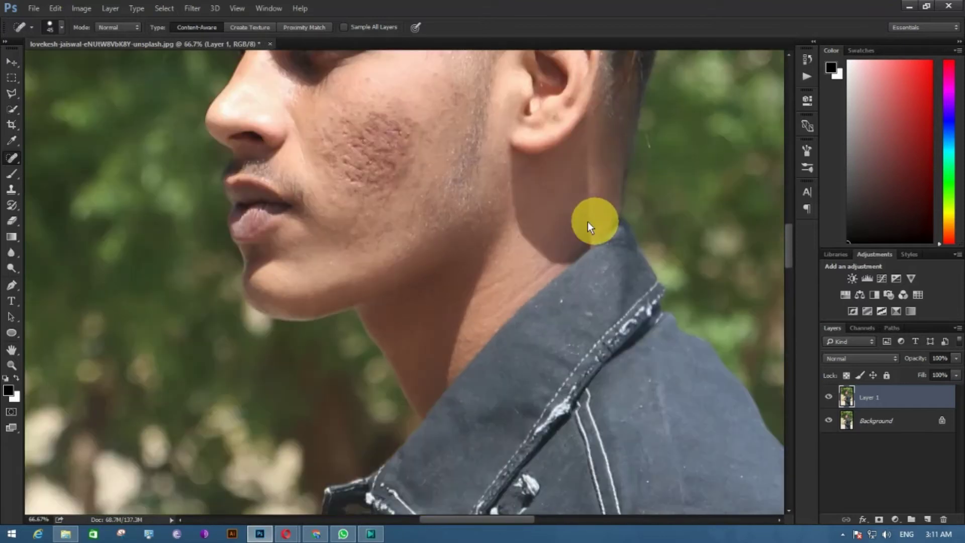
drag(550, 202, 528, 400)
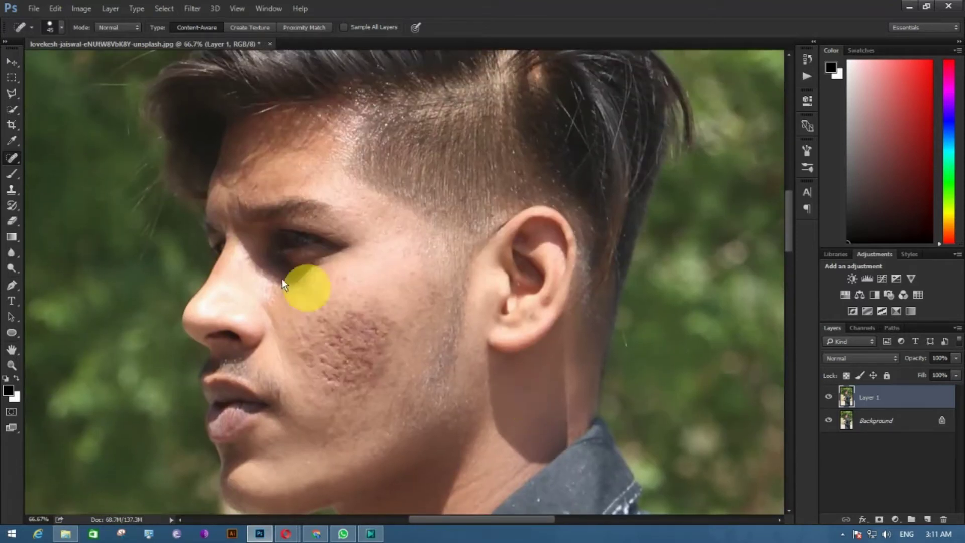
Switch to the regular Brush tool and zoom out to the whole photo.
click(12, 174)
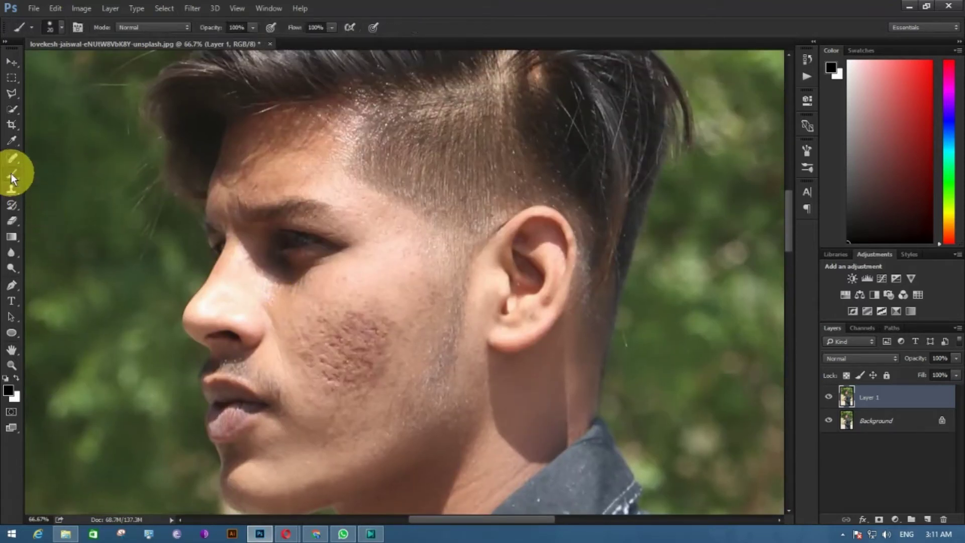
key(ctrl+minus)
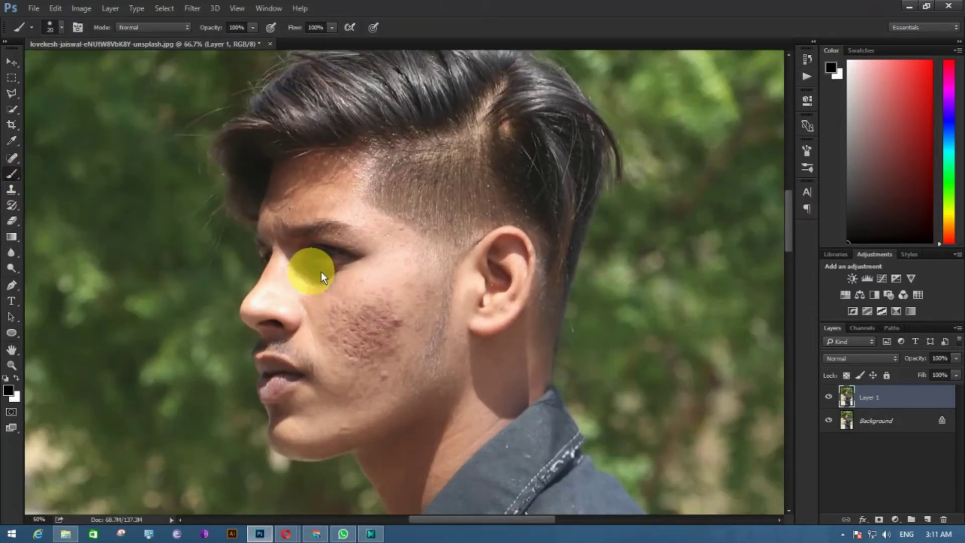
key(ctrl+minus)
key(ctrl+minus)
key(ctrl+minus)
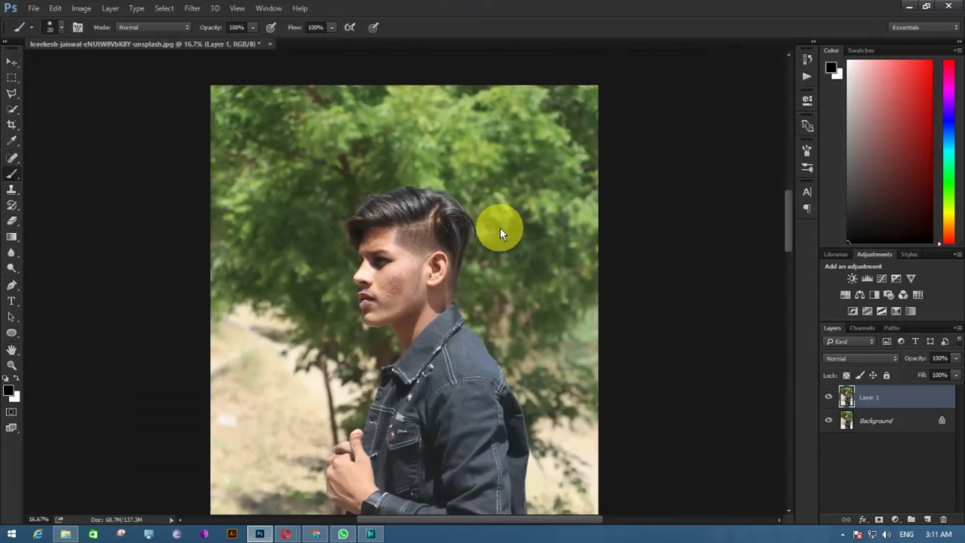
key(ctrl+minus)
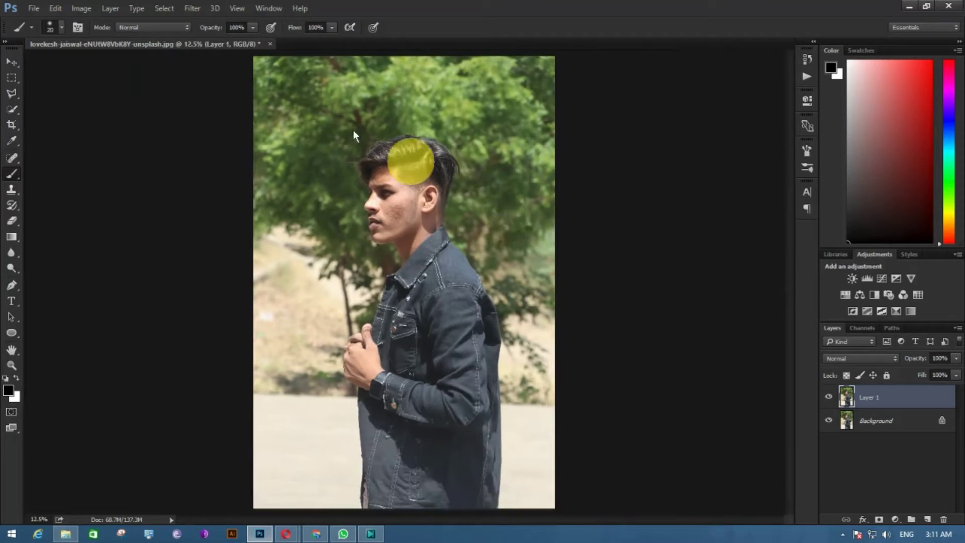
In the Camera Raw Filter, raise Contrast to +8 and begin lowering Highlights toward -28.
click(191, 8)
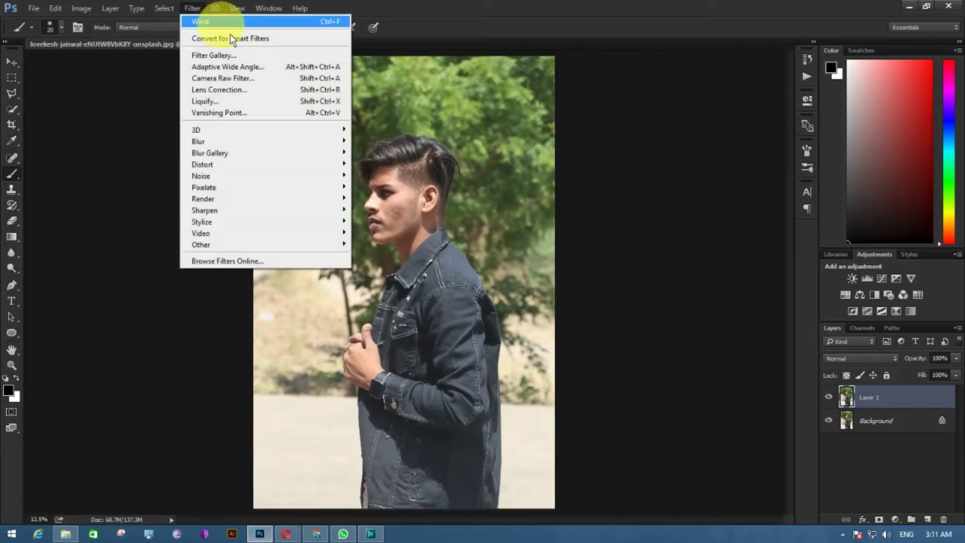
click(285, 77)
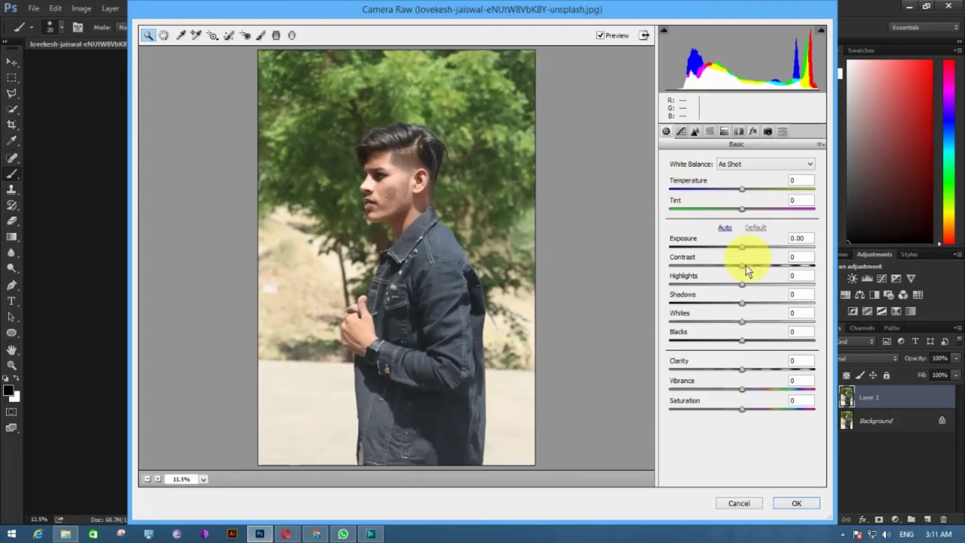
mouse_move(741, 267)
mouse_down()
mouse_move(787, 267)
mouse_move(729, 265)
mouse_move(761, 269)
mouse_move(719, 284)
mouse_move(750, 282)
mouse_move(721, 282)
mouse_move(721, 305)
mouse_move(741, 339)
mouse_move(706, 341)
mouse_move(726, 340)
mouse_move(761, 368)
mouse_up()
click(744, 304)
Apply the Camera Raw grade, switch to the Mixer Brush Tool and zoom to the head.
click(790, 497)
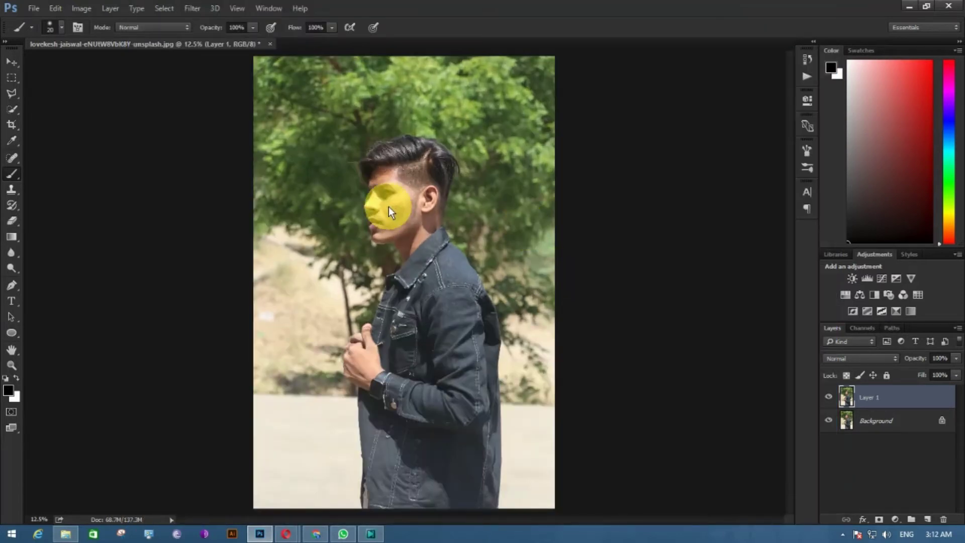
right_click(16, 174)
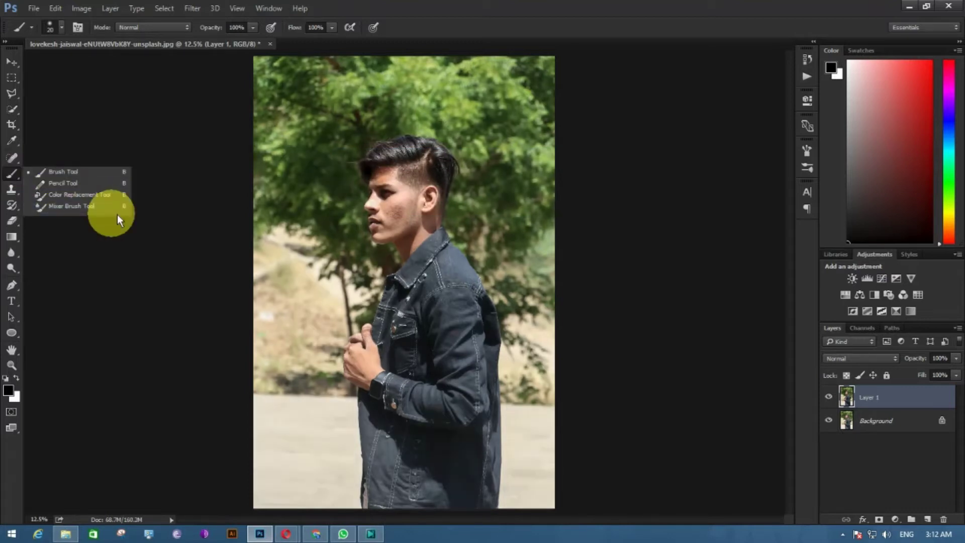
click(106, 210)
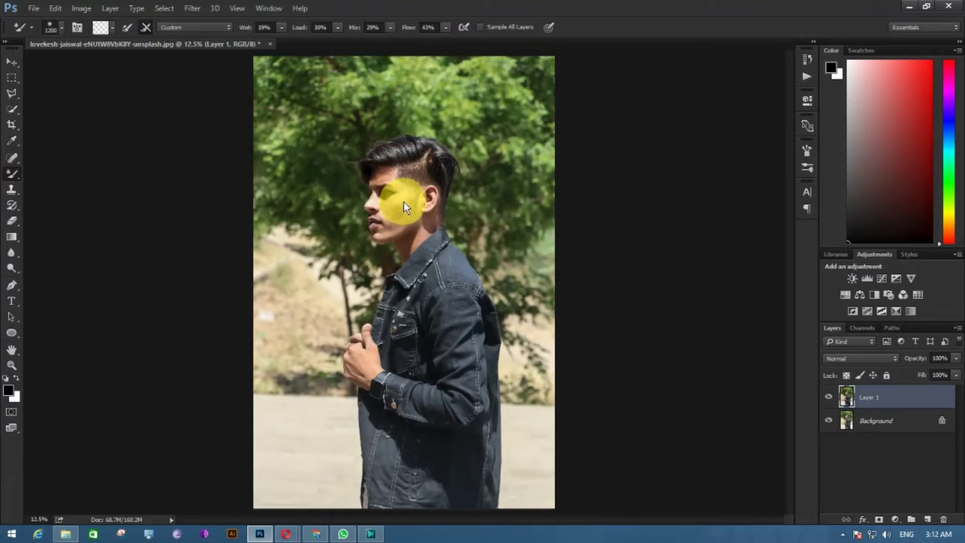
key(bracketleft)
key(bracketleft)
key(bracketleft)
scroll(402, 199, up, 1)
scroll(432, 174, up, 2)
drag(426, 120, 429, 311)
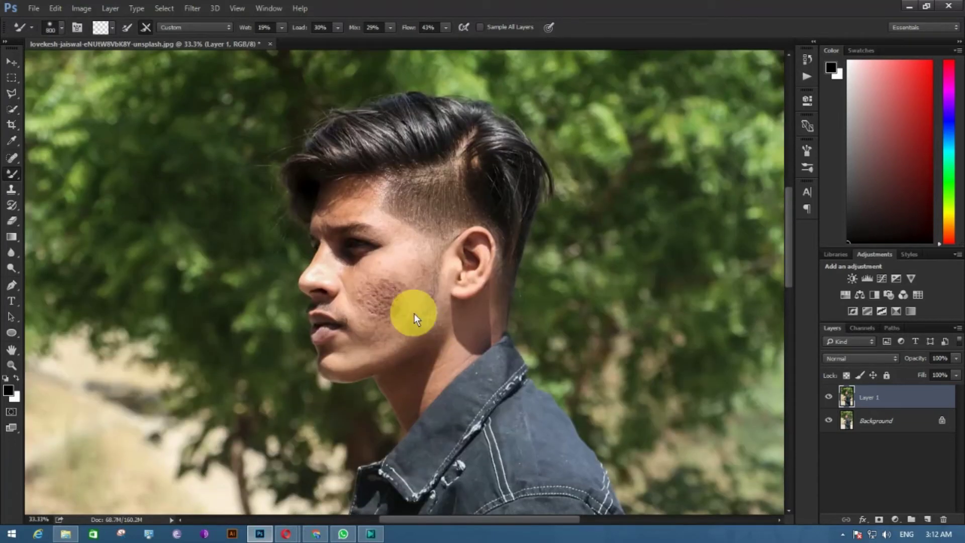
scroll(414, 313, up, 1)
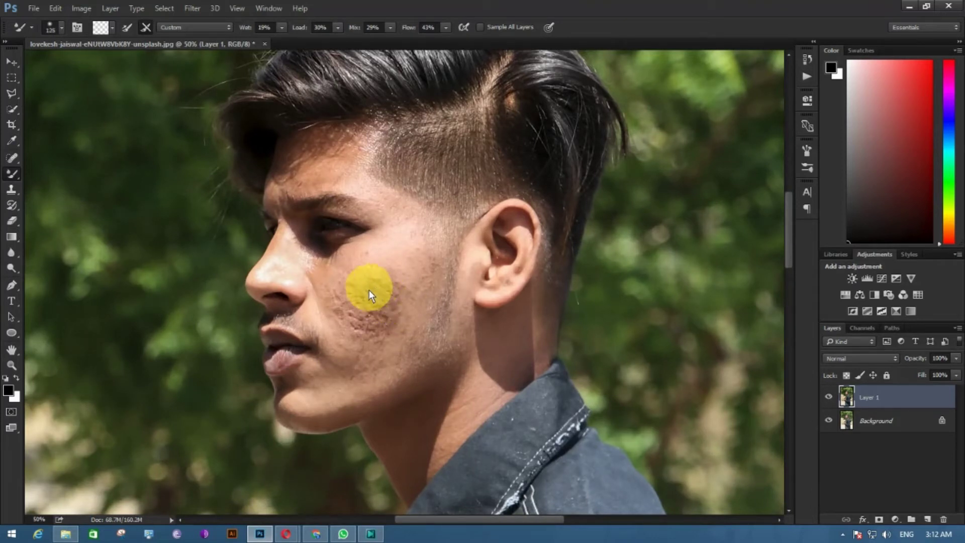
Blend away the cheek's acne texture and the neck shadow with the Mixer Brush.
mouse_move(349, 275)
mouse_down()
mouse_move(393, 272)
mouse_move(364, 308)
mouse_move(394, 263)
mouse_move(351, 327)
mouse_move(393, 272)
mouse_up()
drag(367, 319, 369, 312)
key(bracketright)
key(bracketright)
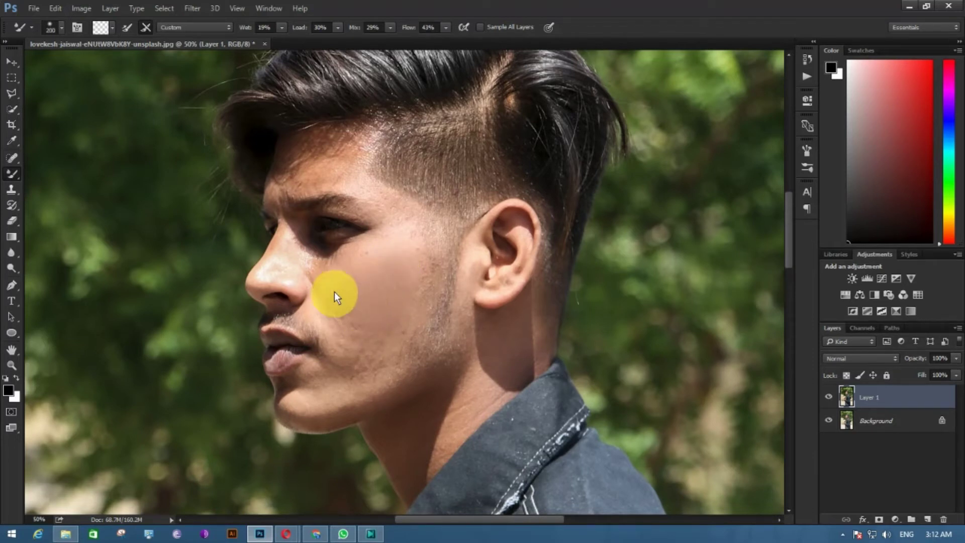
drag(334, 292, 385, 278)
mouse_move(360, 328)
mouse_down()
mouse_move(382, 346)
mouse_move(400, 343)
mouse_up()
drag(343, 287, 340, 274)
key(bracketleft)
key(bracketleft)
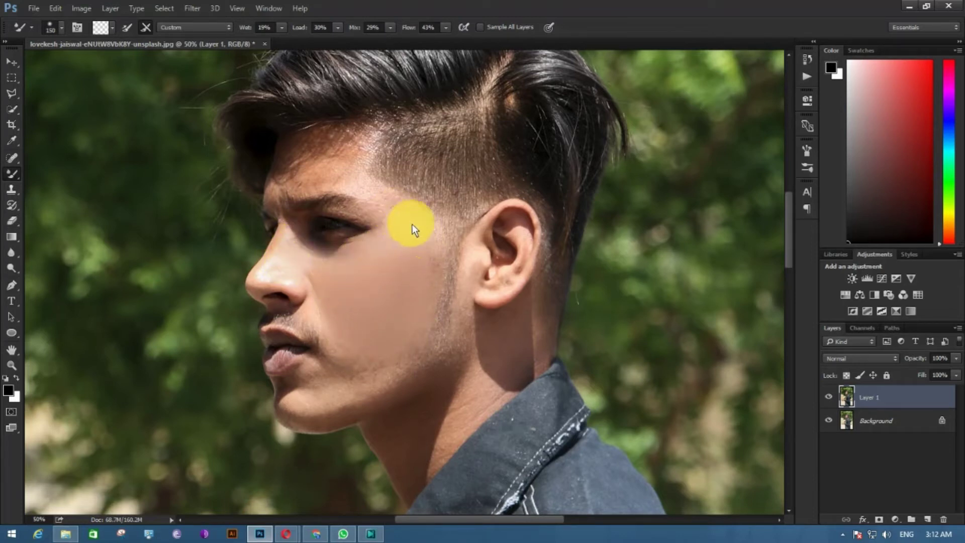
mouse_move(412, 224)
mouse_down()
mouse_move(392, 232)
mouse_move(425, 316)
mouse_up()
mouse_move(479, 398)
mouse_down()
mouse_move(430, 429)
mouse_move(458, 413)
mouse_up()
key(bracketright)
key(bracketright)
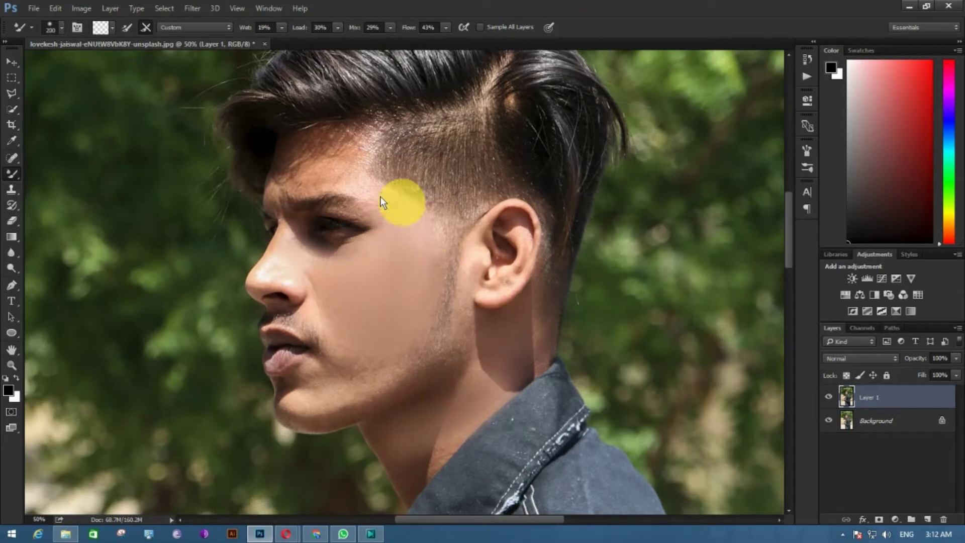
Smooth the forehead and temple skin up to the hairline with a smaller brush.
scroll(372, 242, up, 1)
alt+scroll(370, 268, up, 1)
scroll(347, 266, up, 2)
key(bracketleft)
key(bracketleft)
mouse_move(325, 253)
mouse_down()
mouse_move(370, 234)
mouse_move(278, 263)
mouse_up()
drag(343, 273, 362, 231)
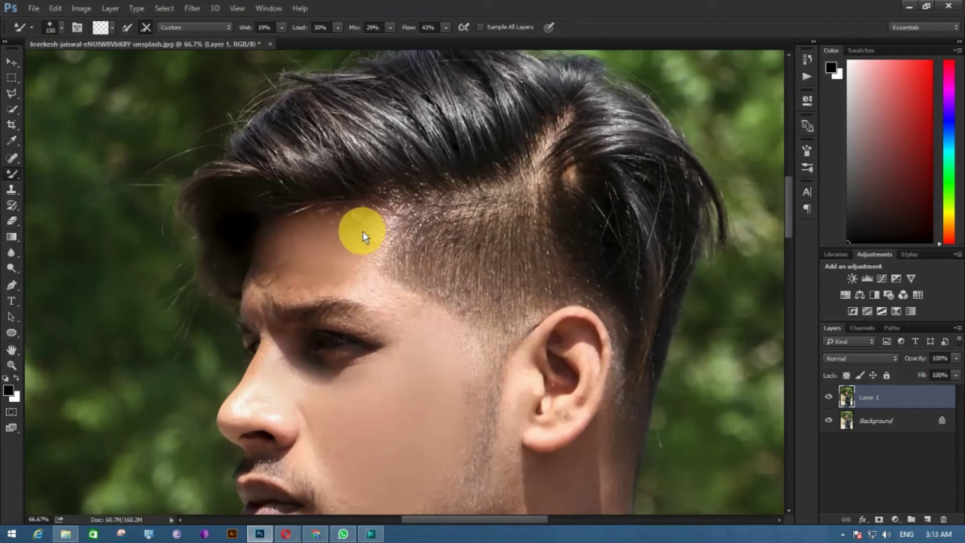
key(bracketleft)
key(bracketleft)
key(bracketleft)
mouse_move(271, 288)
mouse_down()
mouse_move(249, 303)
mouse_move(364, 237)
mouse_move(376, 243)
mouse_up()
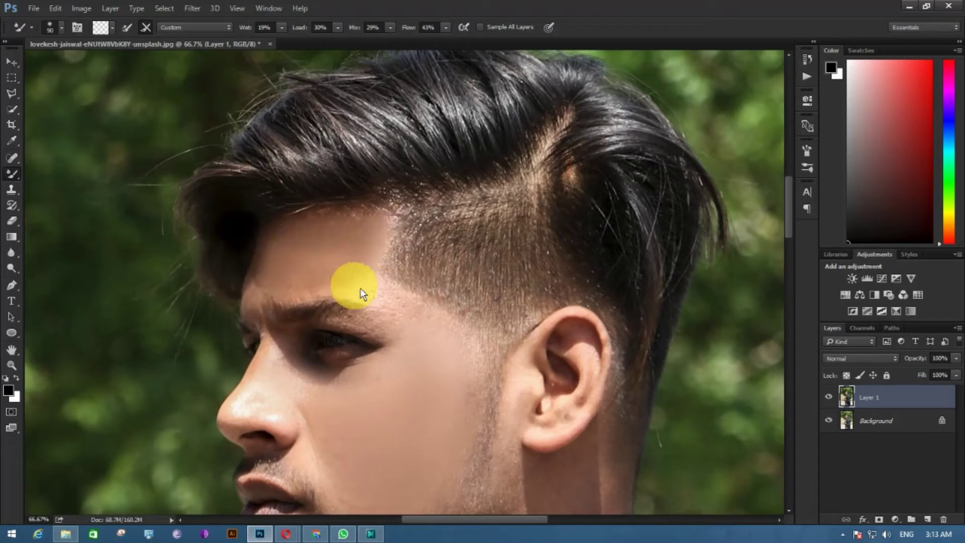
mouse_move(360, 288)
mouse_down()
mouse_move(429, 334)
mouse_move(417, 314)
mouse_move(373, 291)
mouse_move(441, 347)
mouse_up()
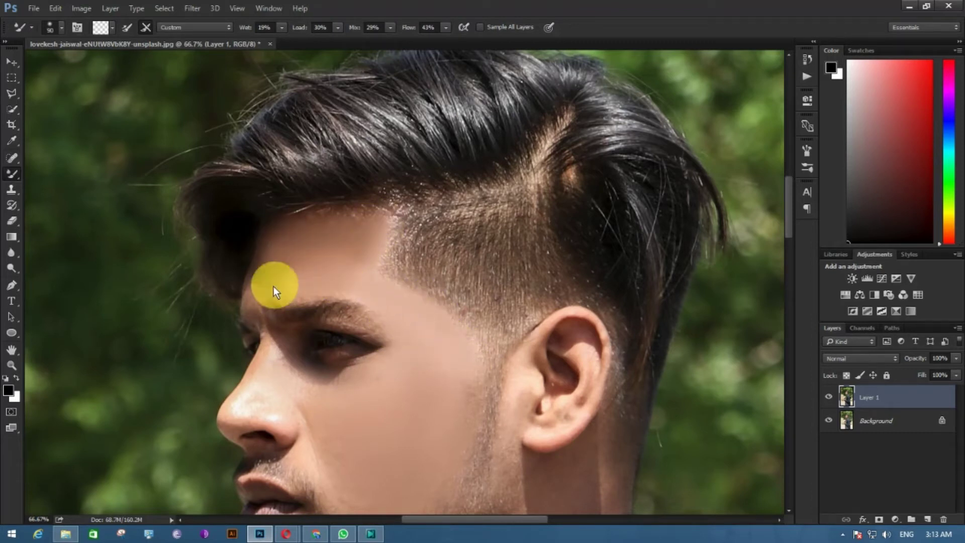
mouse_move(293, 239)
mouse_down()
mouse_move(319, 221)
mouse_move(258, 300)
mouse_move(416, 306)
mouse_up()
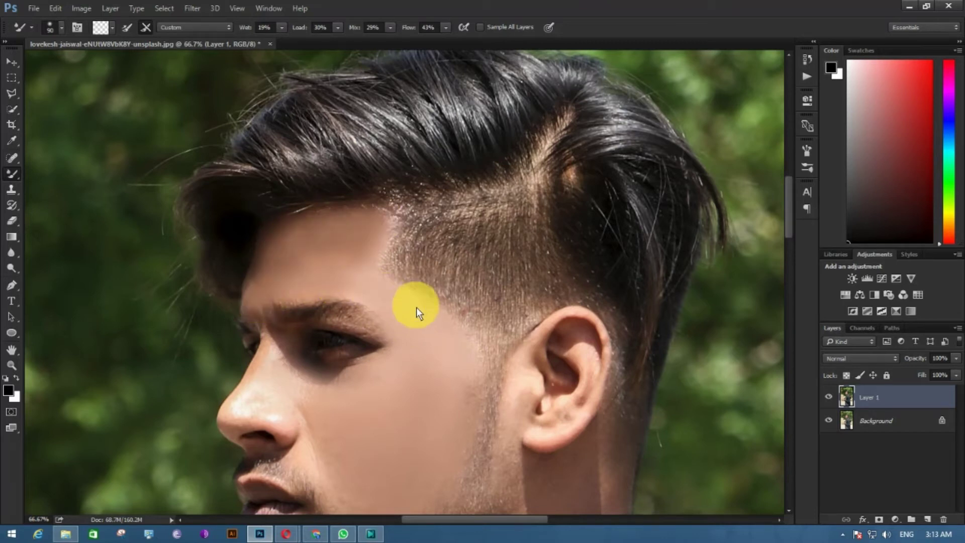
mouse_move(381, 368)
mouse_down()
mouse_move(351, 212)
mouse_move(243, 206)
mouse_move(318, 232)
mouse_move(271, 259)
mouse_move(222, 232)
mouse_move(204, 258)
mouse_up()
Blend the skin beside the nose, along the cheek, and over the jaw and chin.
drag(281, 258, 241, 261)
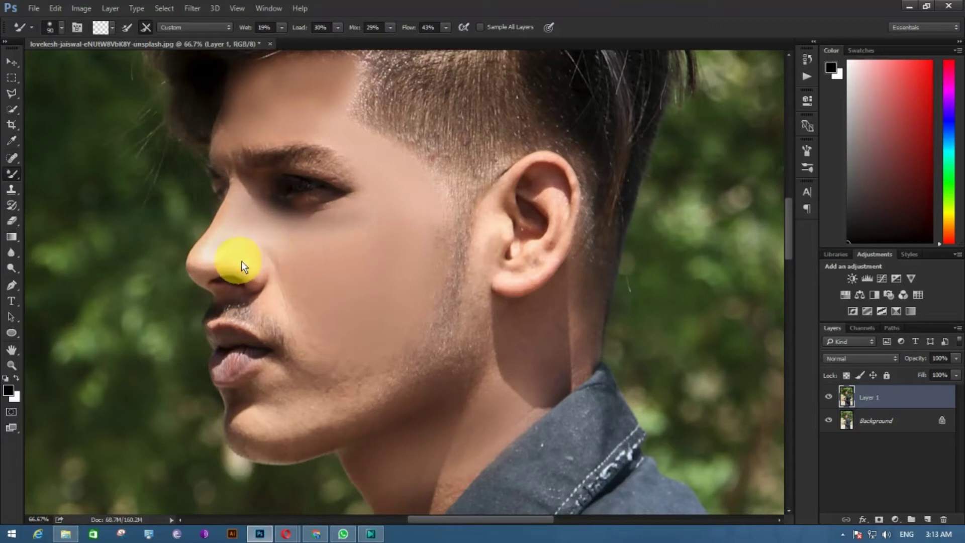
mouse_move(286, 288)
mouse_down()
mouse_move(309, 289)
mouse_move(287, 272)
mouse_move(327, 346)
mouse_up()
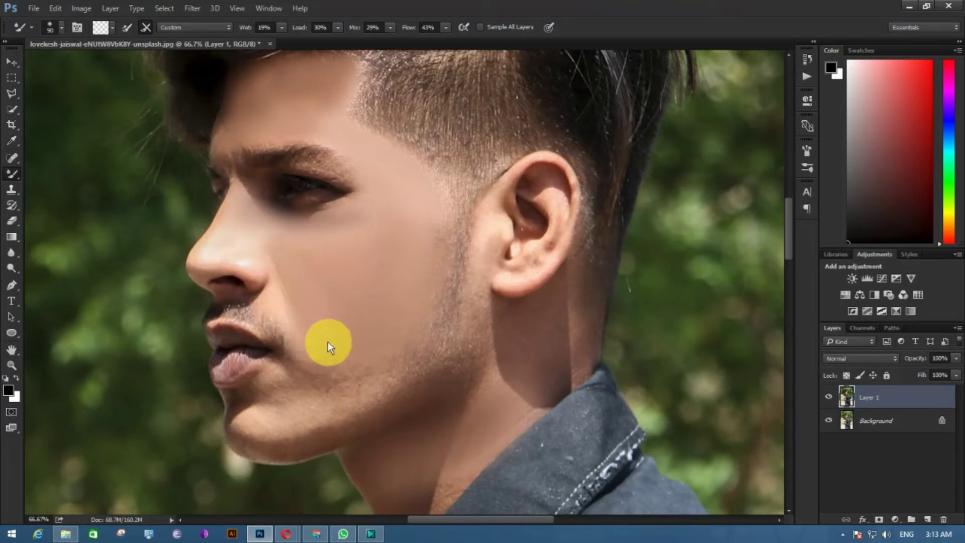
key(bracketright)
key(bracketright)
mouse_move(376, 379)
mouse_down()
mouse_move(325, 364)
mouse_move(336, 380)
mouse_move(315, 396)
mouse_move(270, 399)
mouse_up()
key(bracketleft)
mouse_move(262, 438)
mouse_down()
mouse_move(405, 400)
mouse_move(374, 350)
mouse_move(295, 426)
mouse_move(276, 390)
mouse_move(308, 400)
mouse_move(259, 409)
mouse_move(284, 405)
mouse_up()
key(bracketleft)
key(bracketleft)
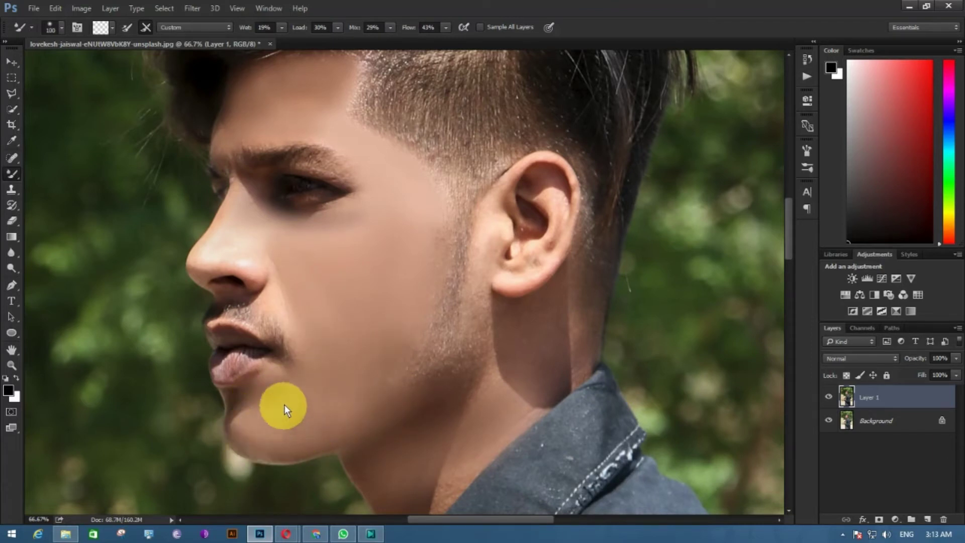
Smooth the neck, the ear and the skin from jaw to back of neck, then zoom out.
mouse_move(314, 369)
mouse_down()
mouse_move(442, 346)
mouse_move(501, 210)
mouse_move(522, 211)
mouse_move(507, 219)
mouse_move(517, 253)
mouse_move(382, 394)
mouse_up()
key(bracketright)
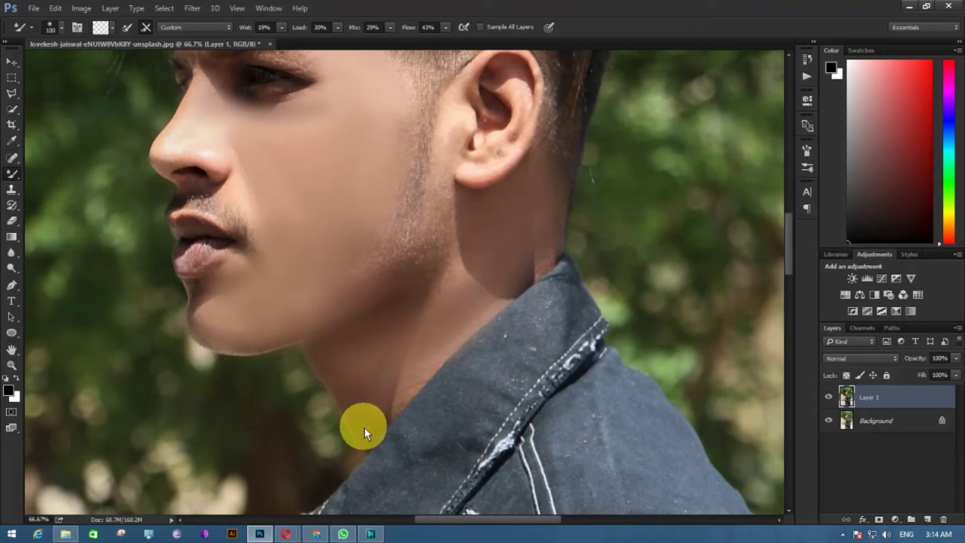
mouse_move(365, 427)
mouse_down()
mouse_move(428, 348)
mouse_move(441, 297)
mouse_move(465, 302)
mouse_move(470, 248)
mouse_up()
scroll(470, 247, up, 1)
key(bracketleft)
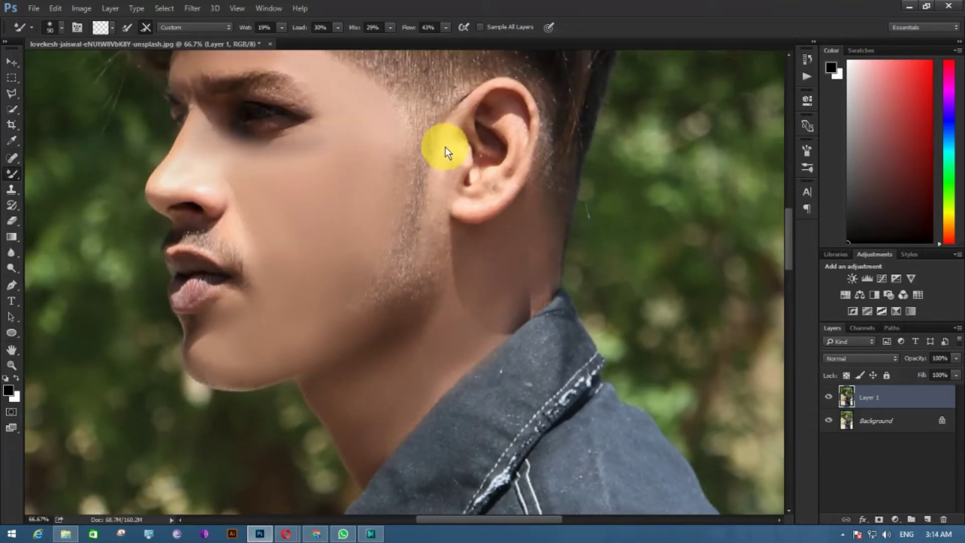
mouse_move(440, 166)
mouse_down()
mouse_move(453, 268)
mouse_move(471, 259)
mouse_up()
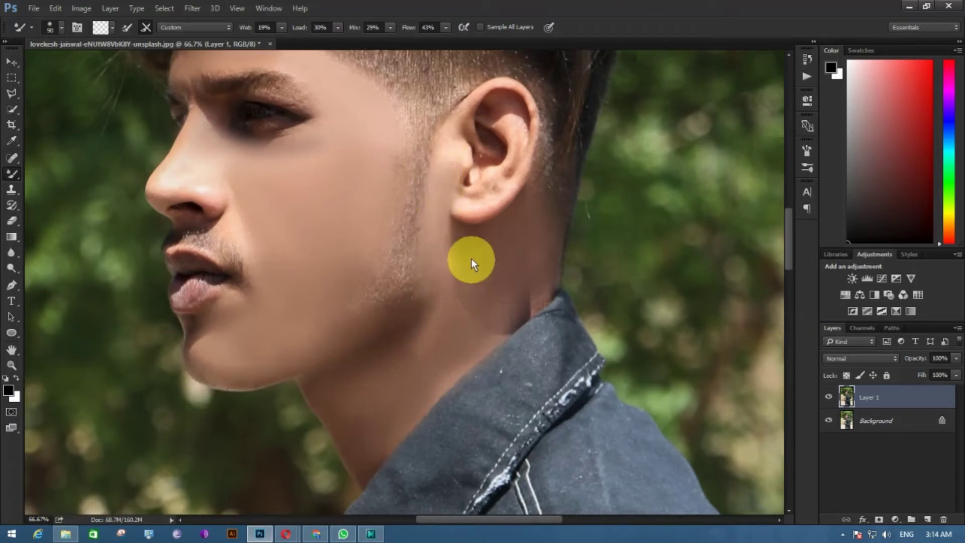
drag(536, 243, 530, 254)
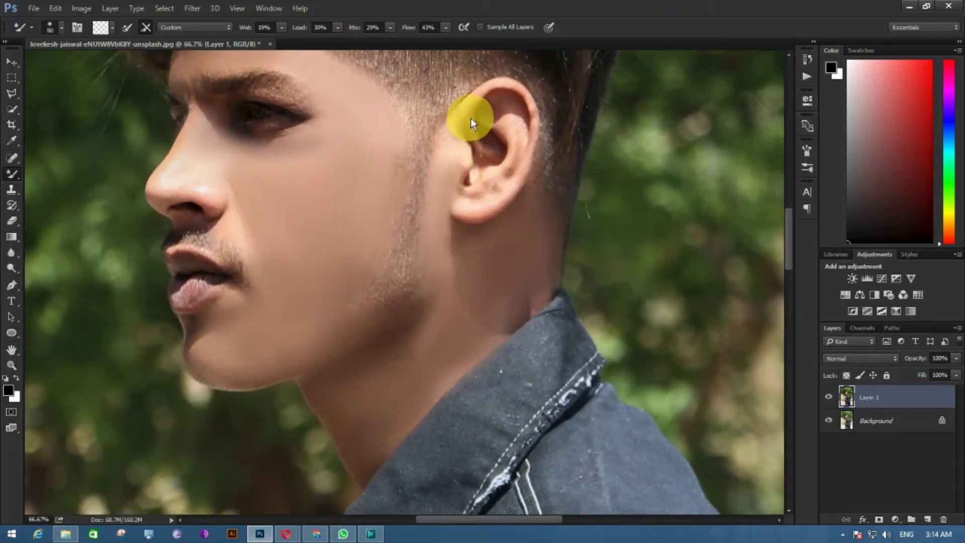
mouse_move(522, 157)
mouse_down()
mouse_move(478, 184)
mouse_move(524, 124)
mouse_move(495, 112)
mouse_move(481, 189)
mouse_move(471, 104)
mouse_up()
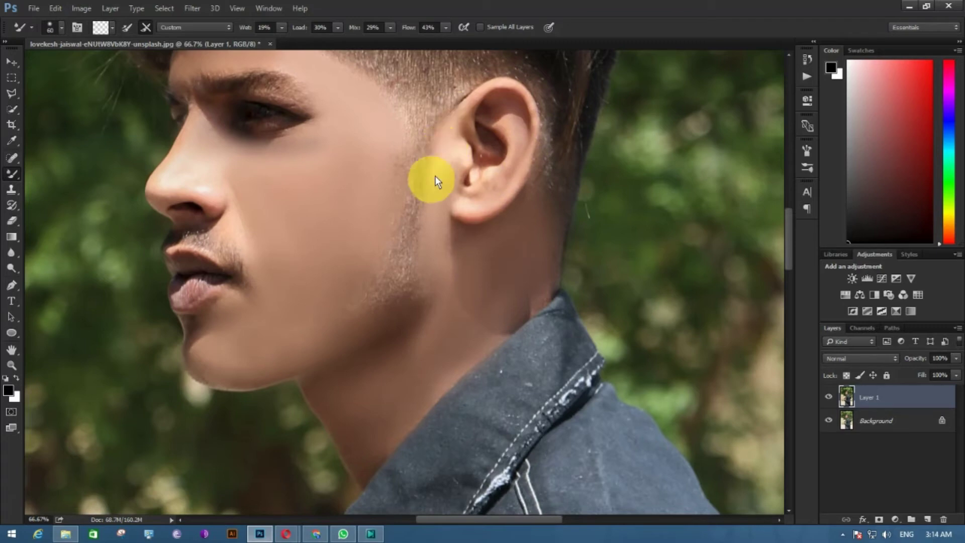
drag(436, 178, 465, 240)
drag(436, 298, 571, 281)
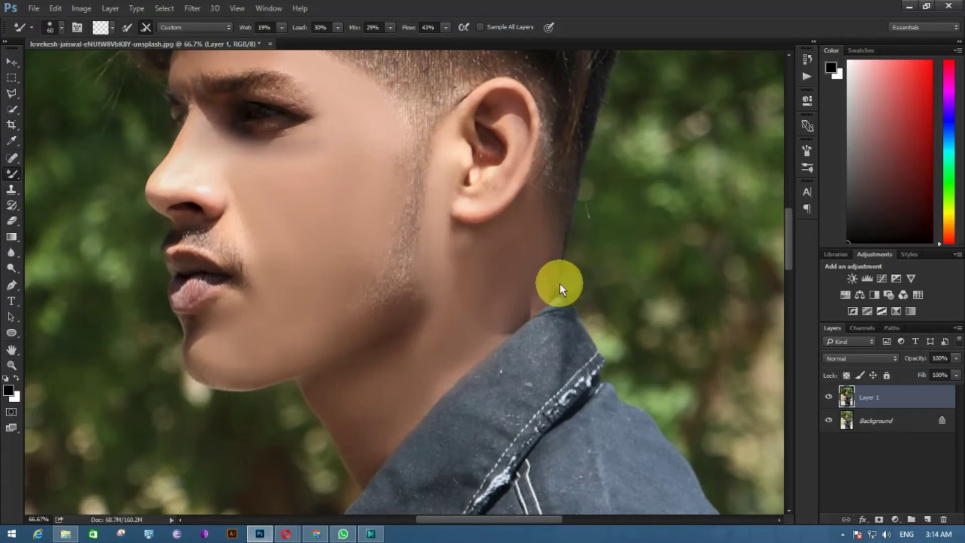
key(ctrl+minus)
key(ctrl+minus)
key(ctrl+minus)
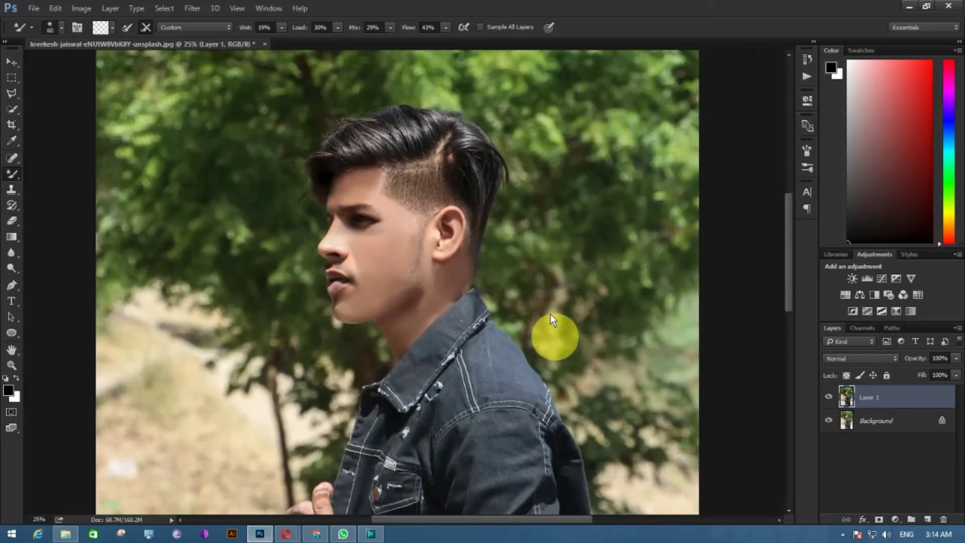
Blend the finger and thumb skin with a smaller Mixer Brush, then zoom out.
scroll(523, 146, down, 5)
scroll(341, 382, up, 2)
scroll(310, 306, down, 3)
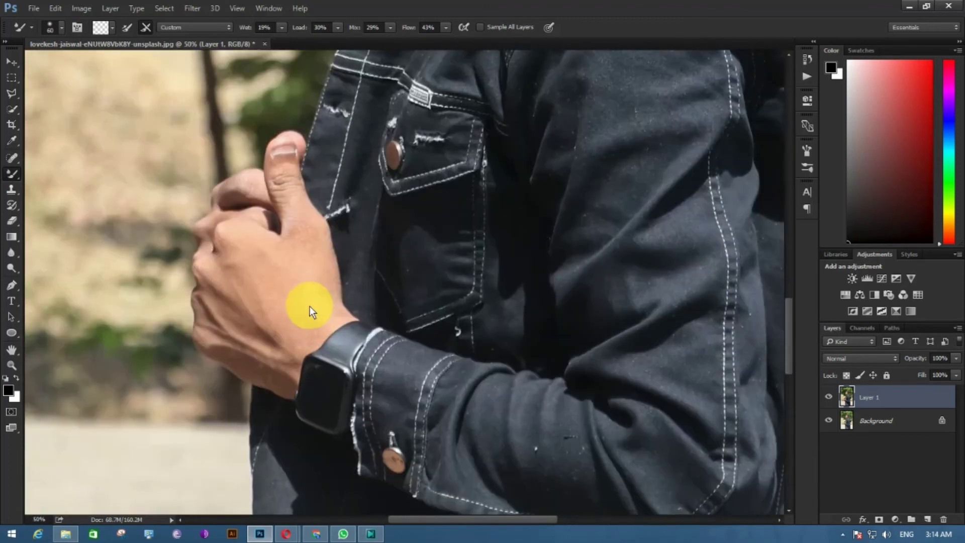
key(bracketright)
key(bracketright)
key(bracketright)
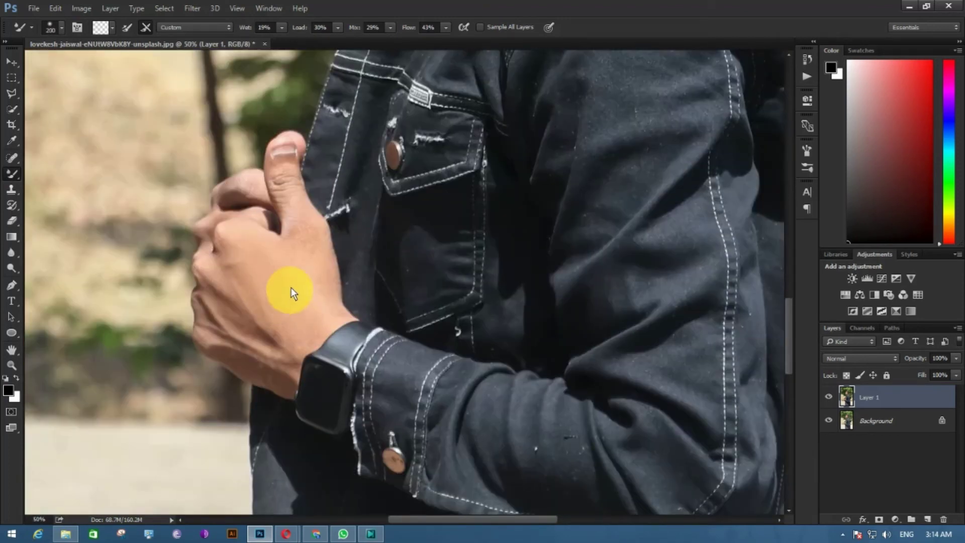
key(bracketleft)
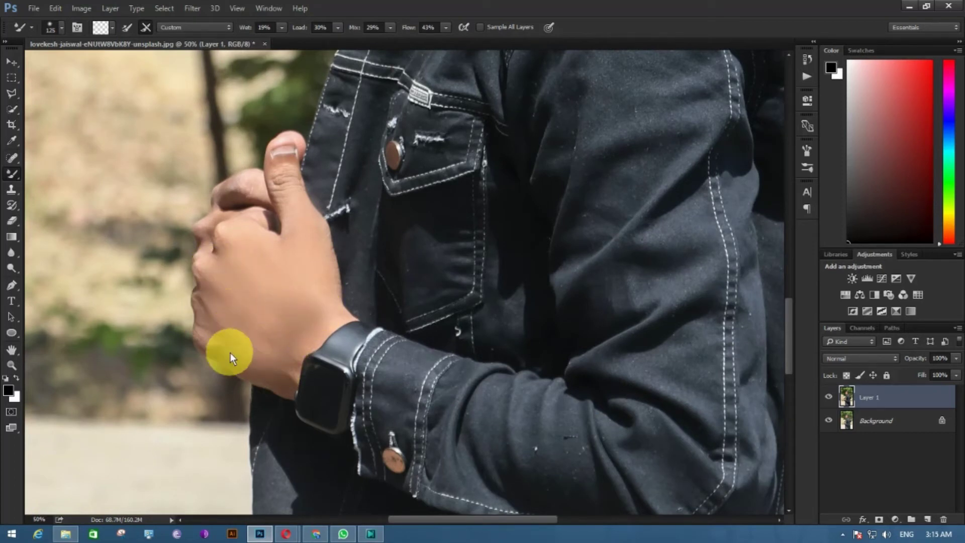
key(bracketleft)
scroll(302, 292, up, 3)
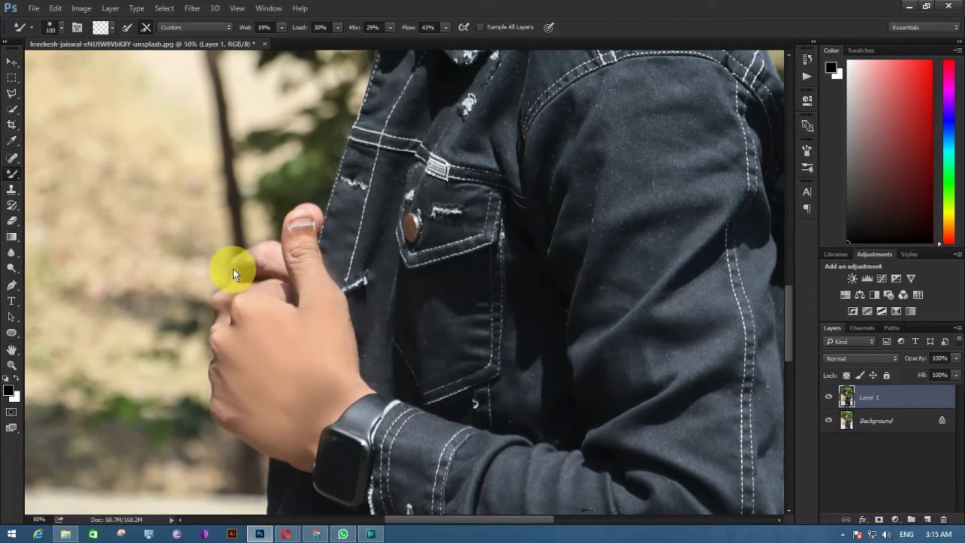
drag(273, 260, 219, 310)
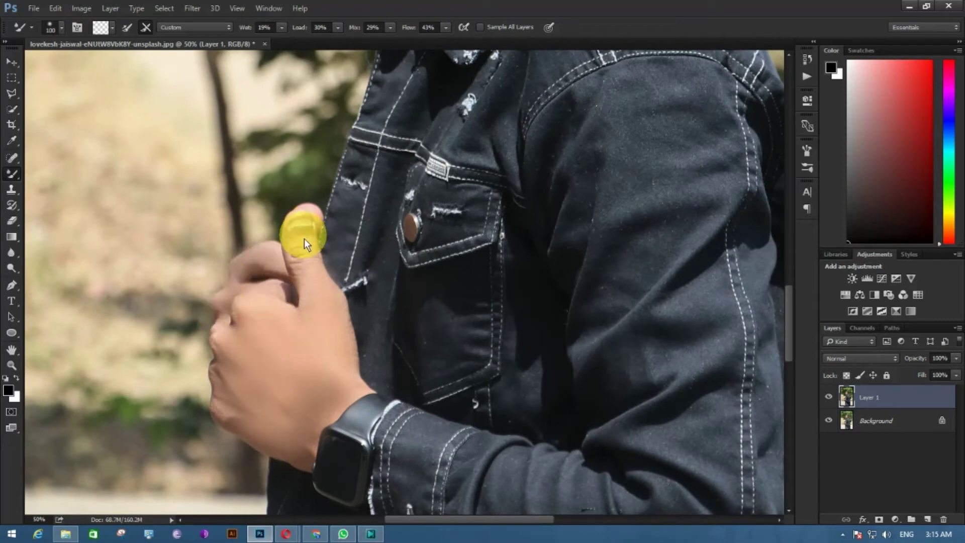
drag(324, 294, 326, 330)
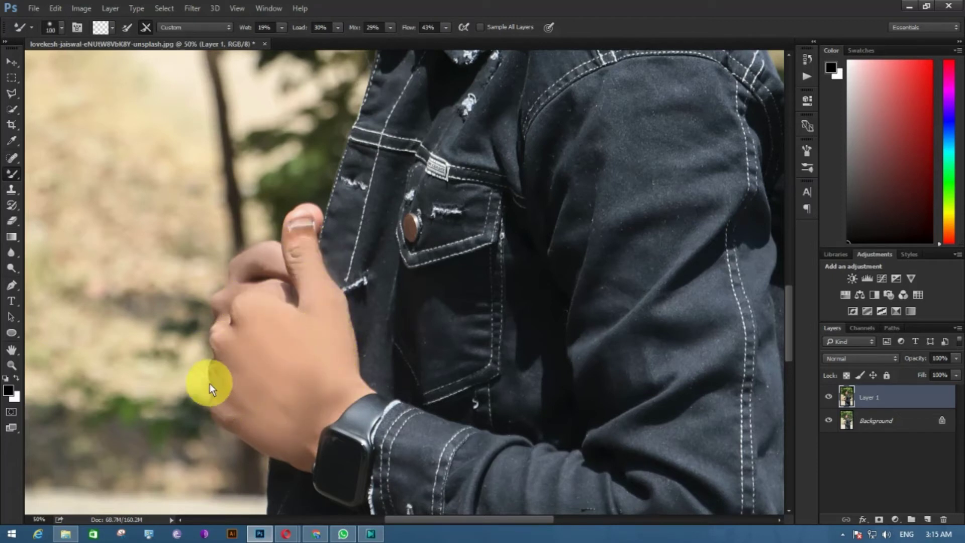
key(ctrl+minus)
key(ctrl+minus)
key(ctrl+minus)
key(ctrl+minus)
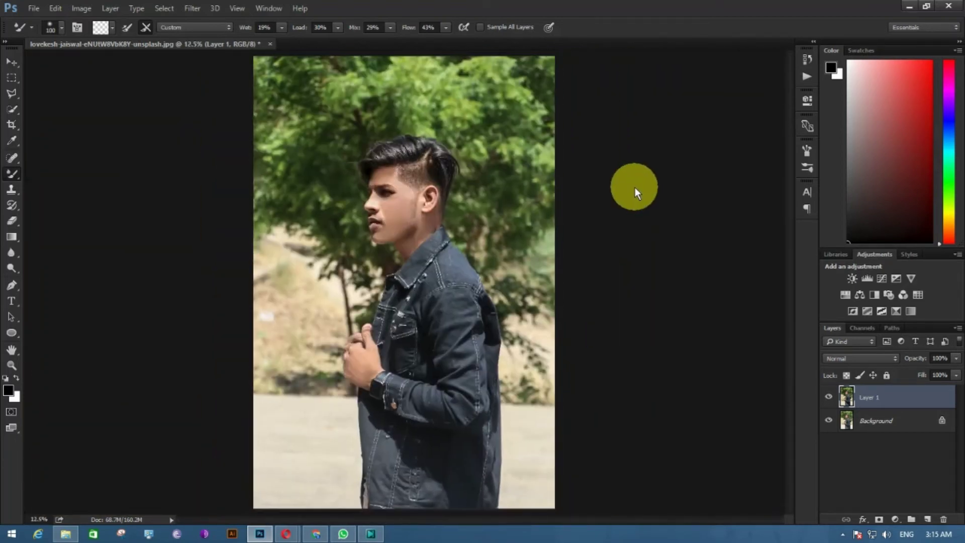
Open the Camera Raw presets and preview the yellow, teal, orange and green looks.
key(ctrl+shift+a)
click(782, 132)
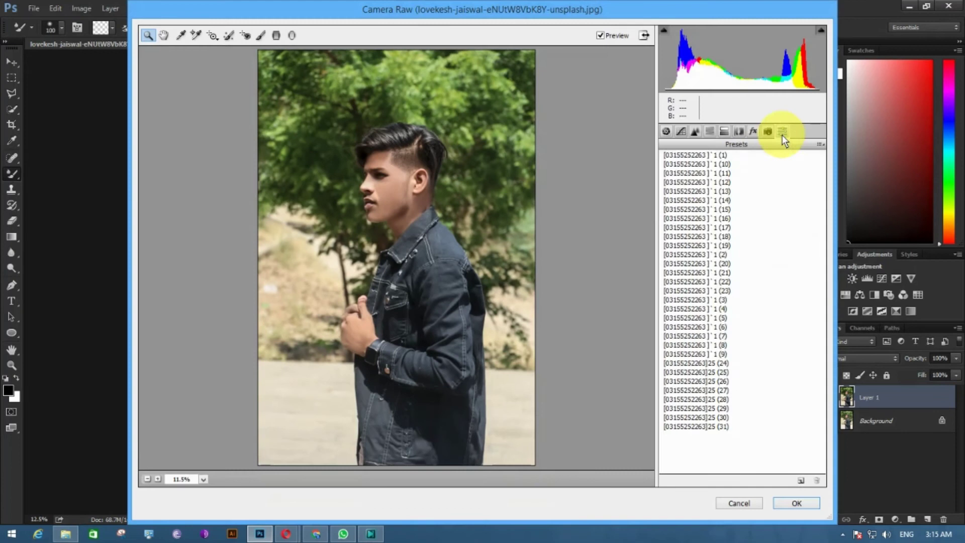
click(723, 153)
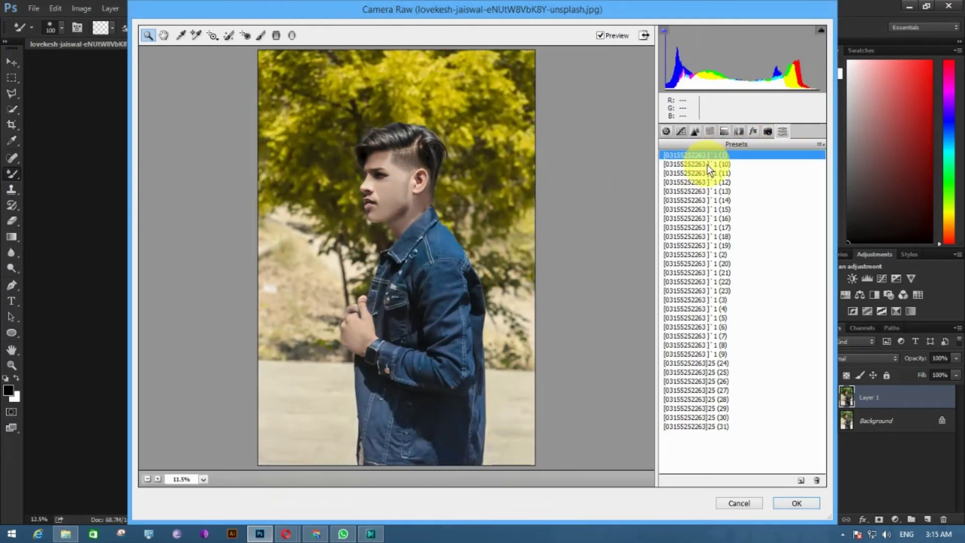
click(715, 427)
click(718, 416)
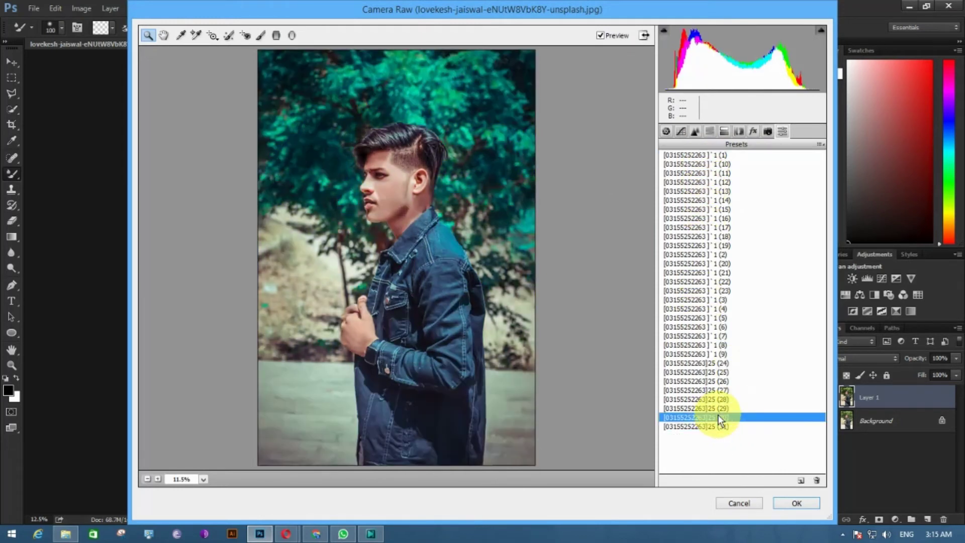
click(721, 406)
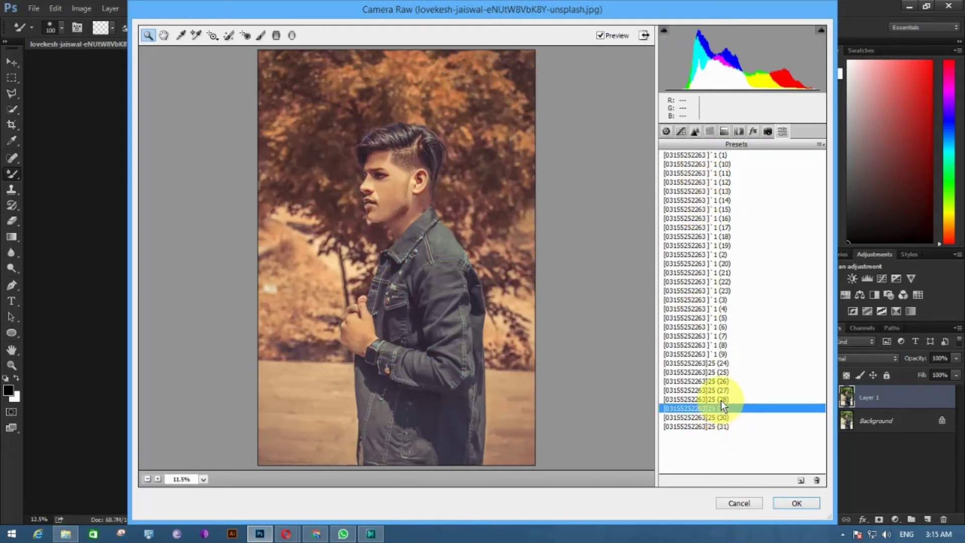
click(721, 398)
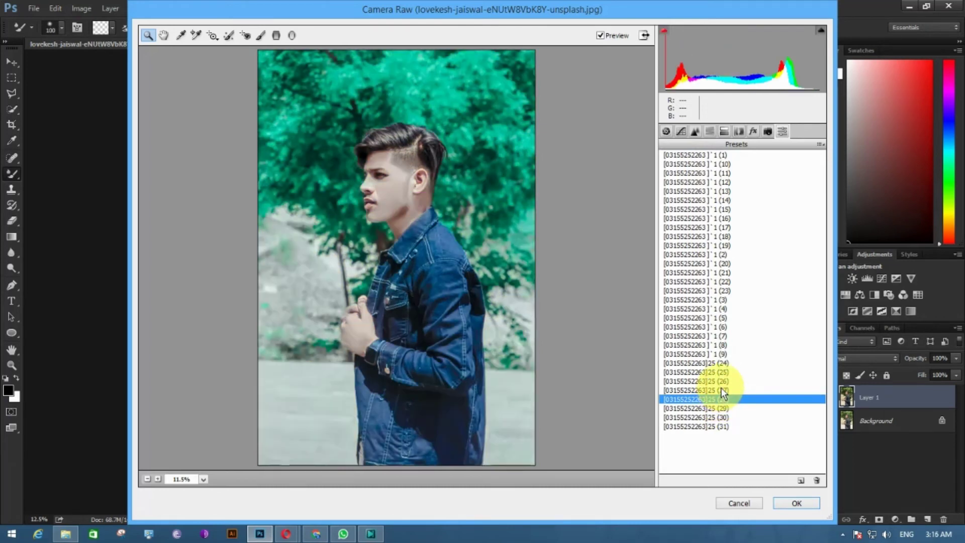
click(722, 390)
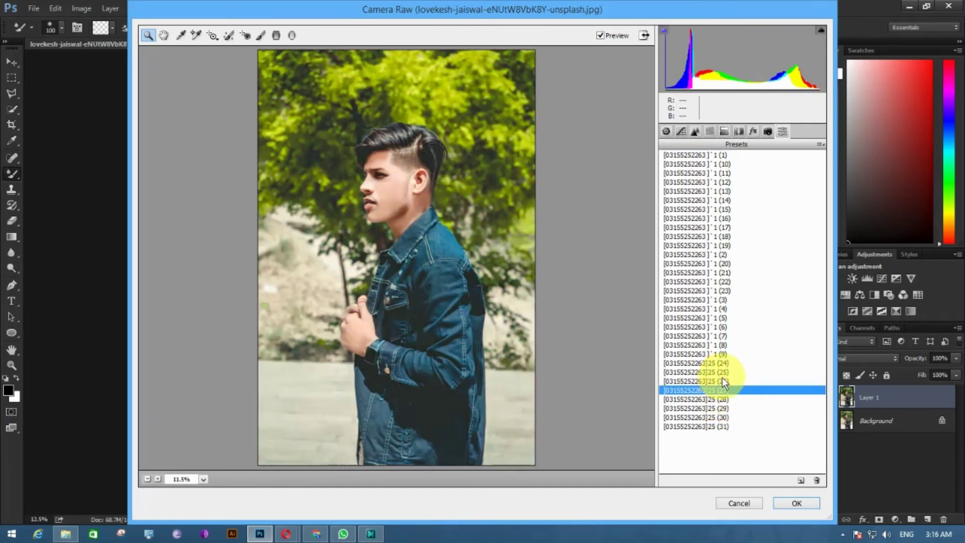
Compare the remaining presets, then apply the first warm yellow preset.
click(723, 380)
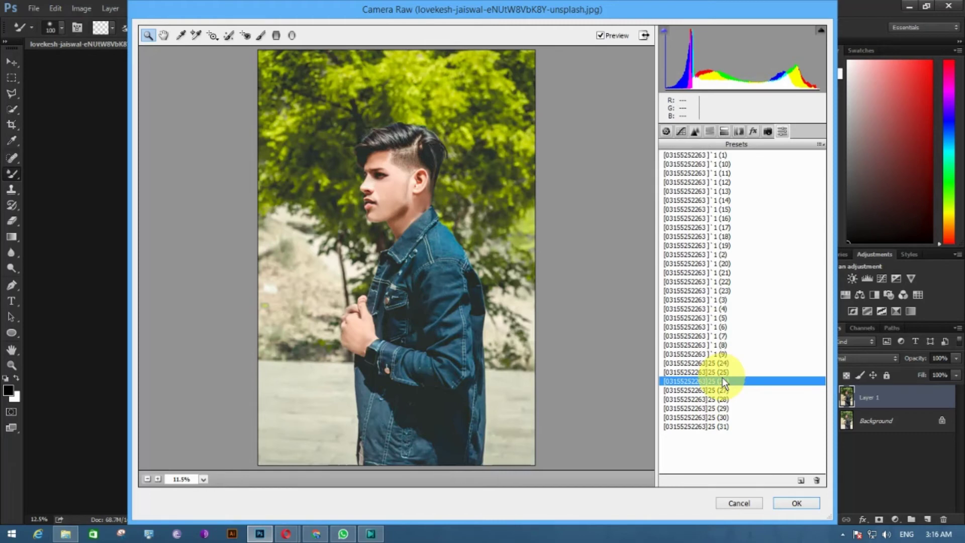
click(723, 373)
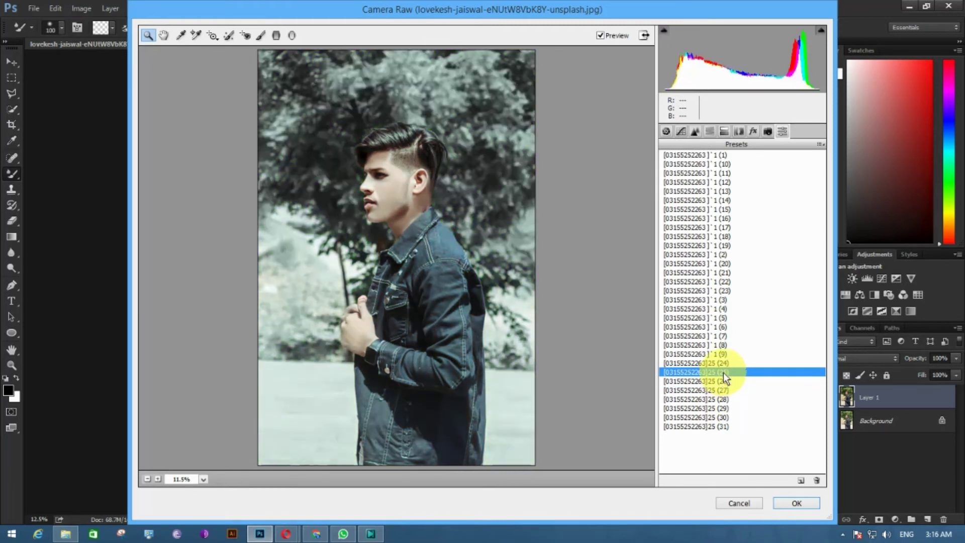
click(724, 362)
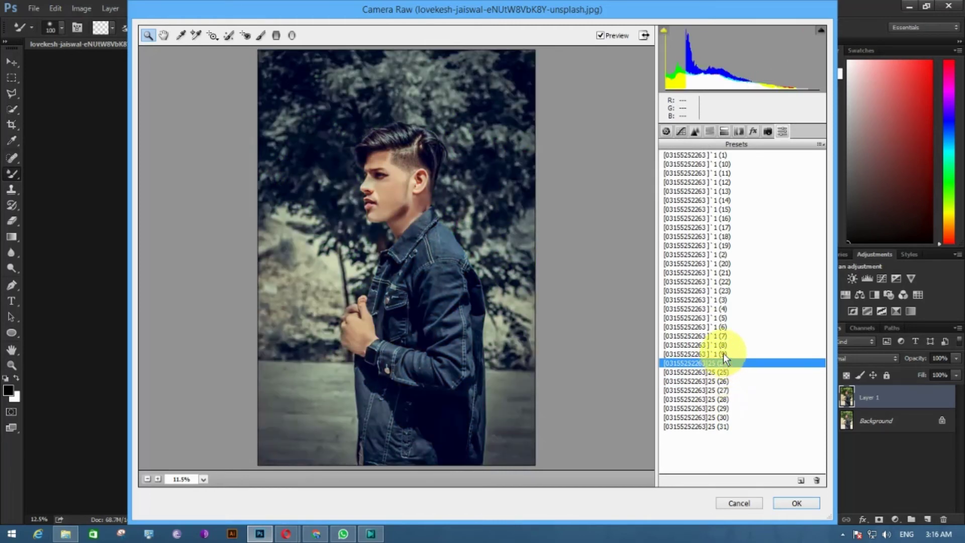
click(724, 354)
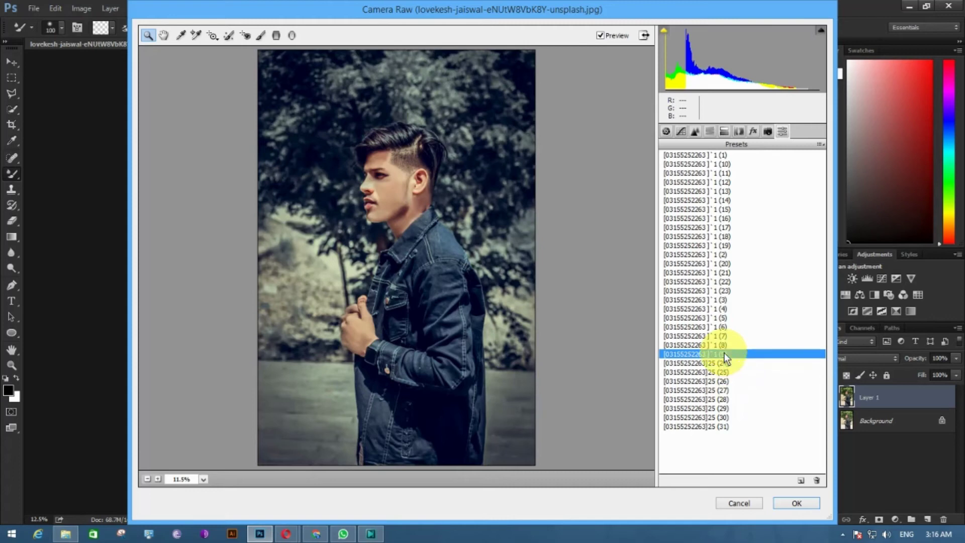
click(722, 344)
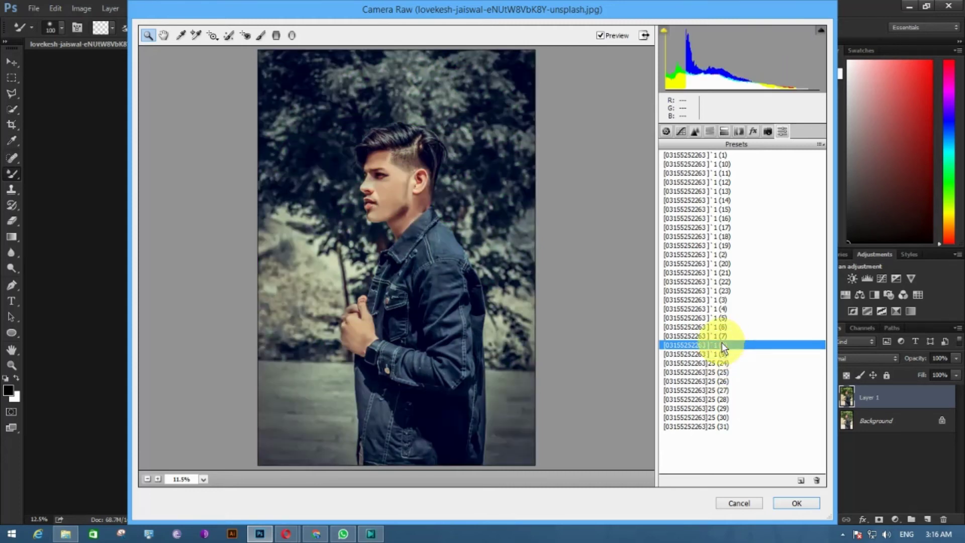
click(721, 335)
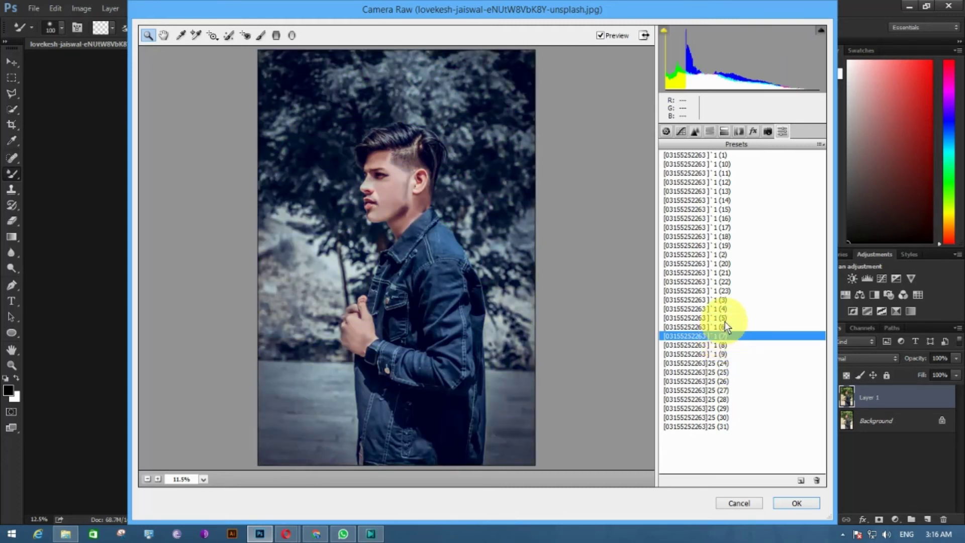
click(722, 327)
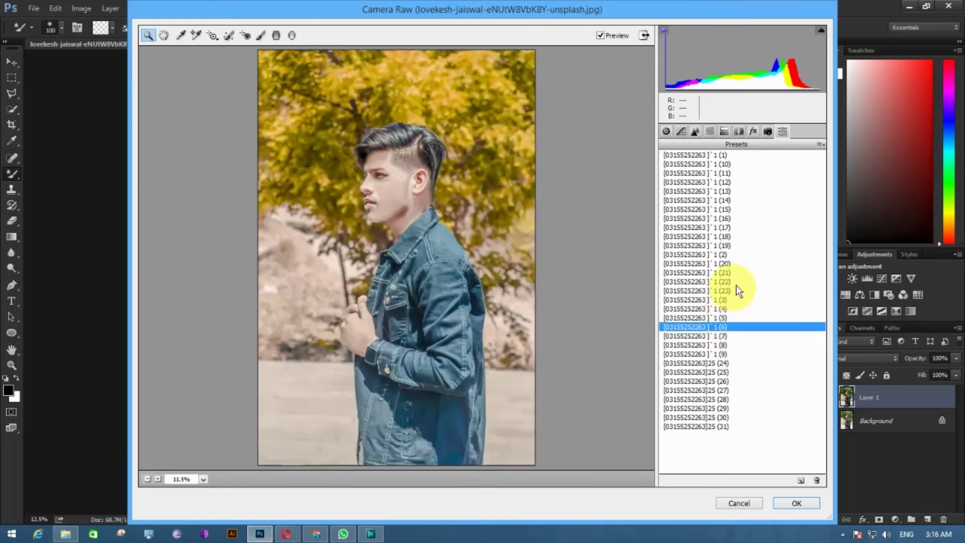
click(720, 154)
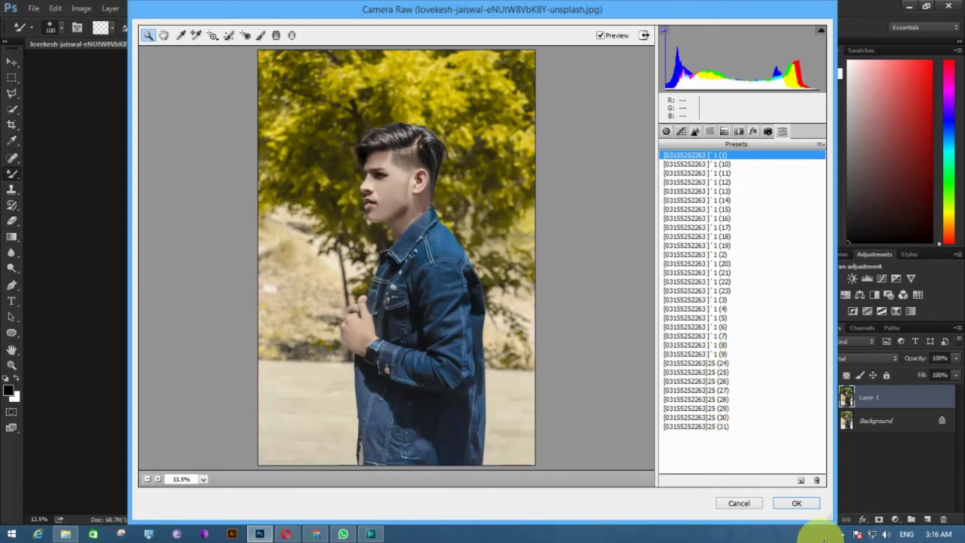
click(804, 502)
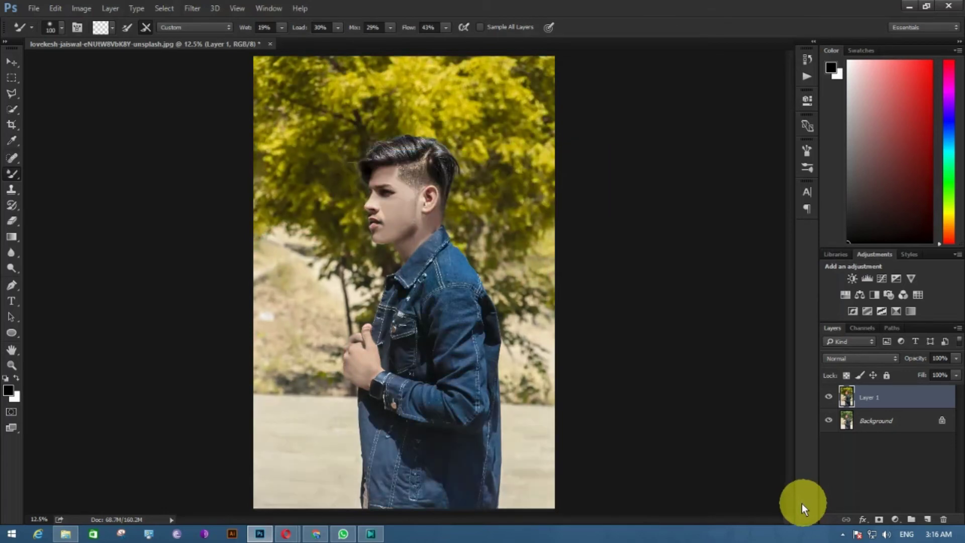
key(ctrl+plus)
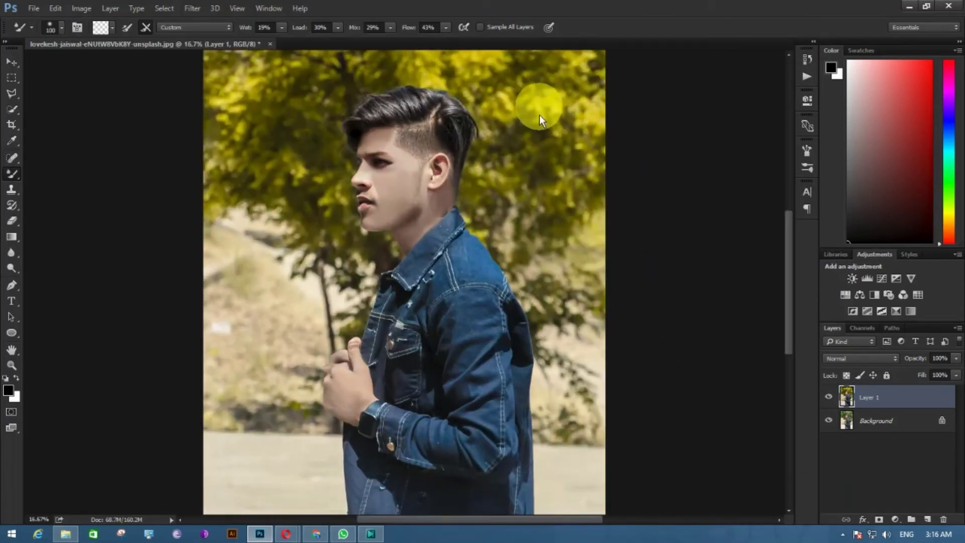
key(ctrl+plus)
key(ctrl+plus)
scroll(542, 365, down, 3)
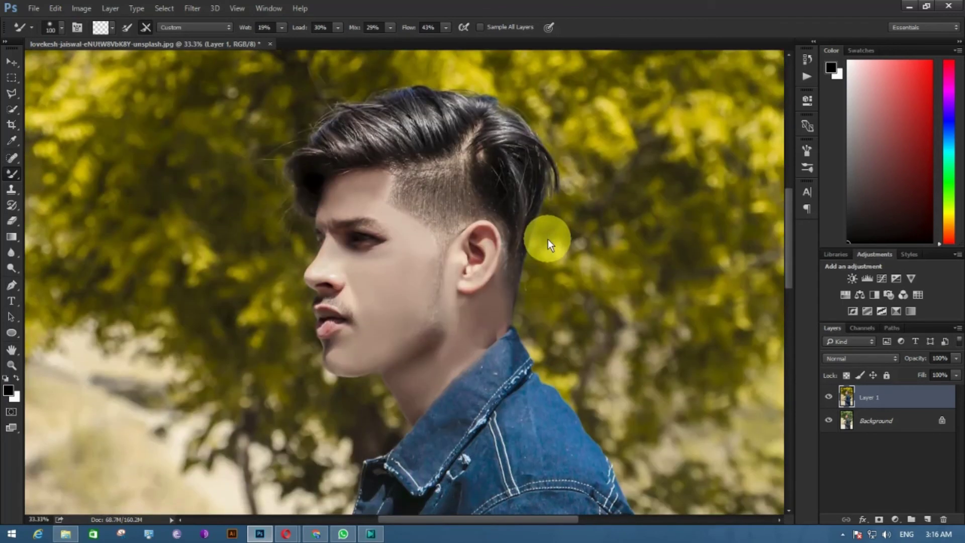
key(ctrl+plus)
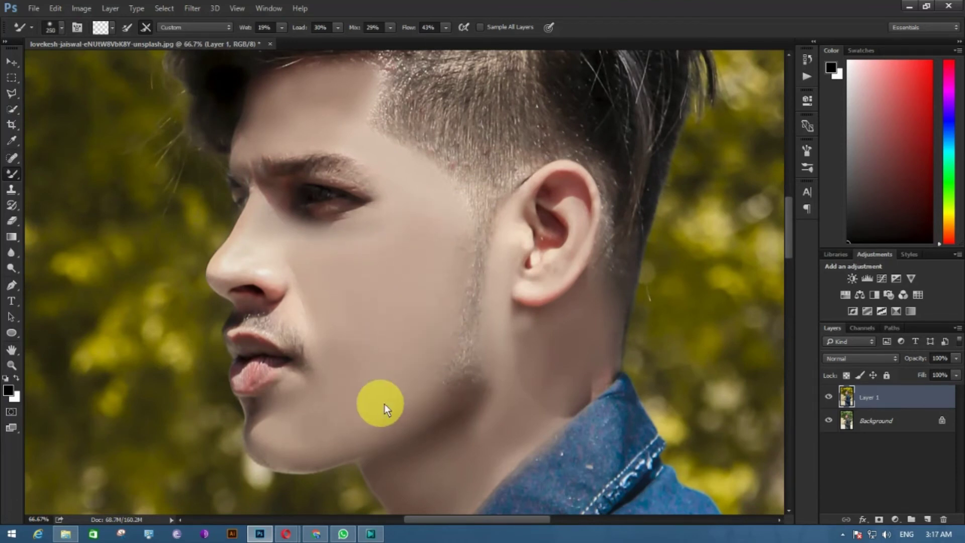
key(bracketleft)
key(bracketleft)
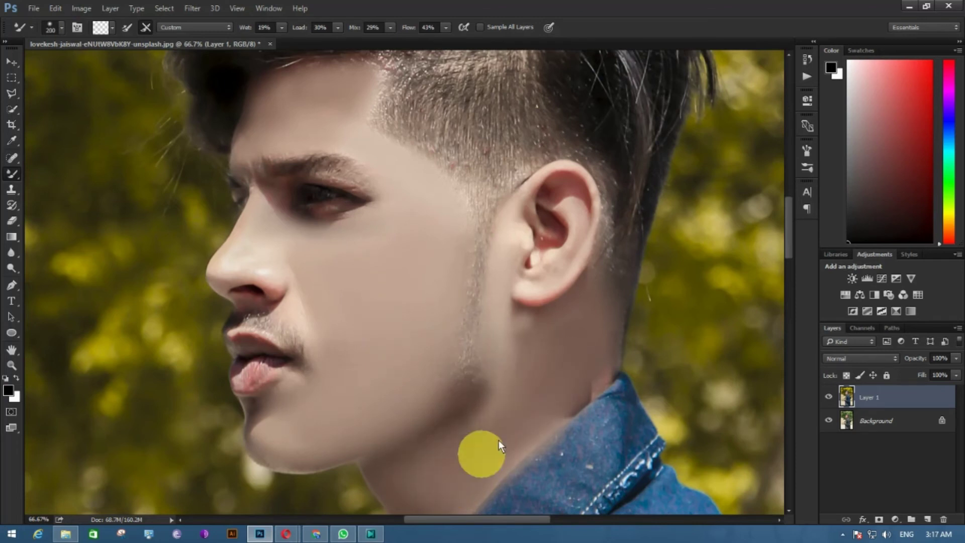
key(bracketleft)
key(bracketleft)
key(bracketleft)
key(bracketleft)
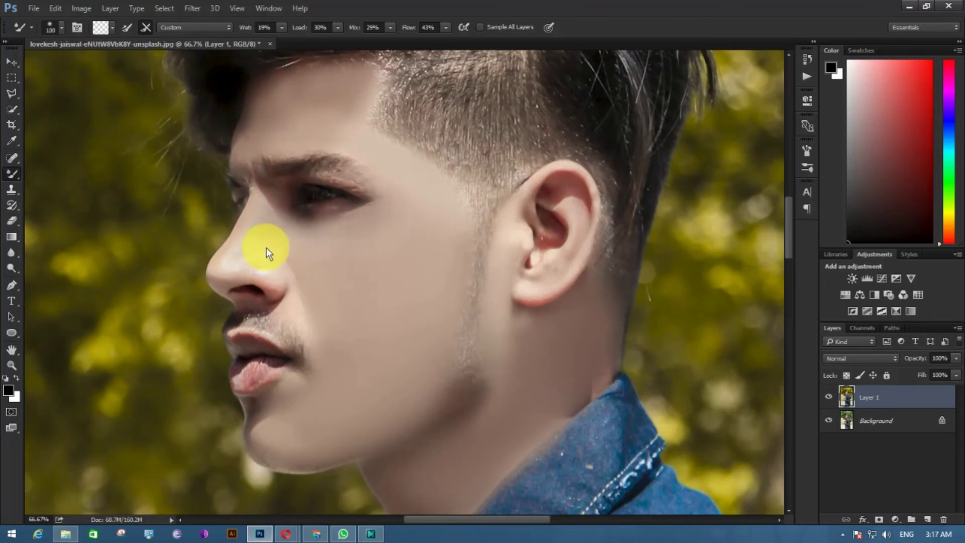
key(bracketleft)
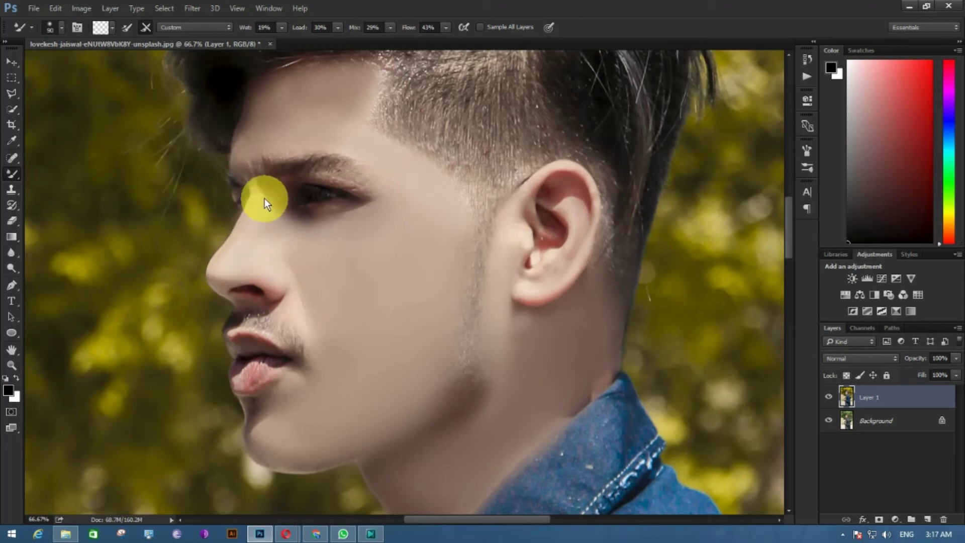
key(ctrl+minus)
key(ctrl+minus)
key(ctrl+minus)
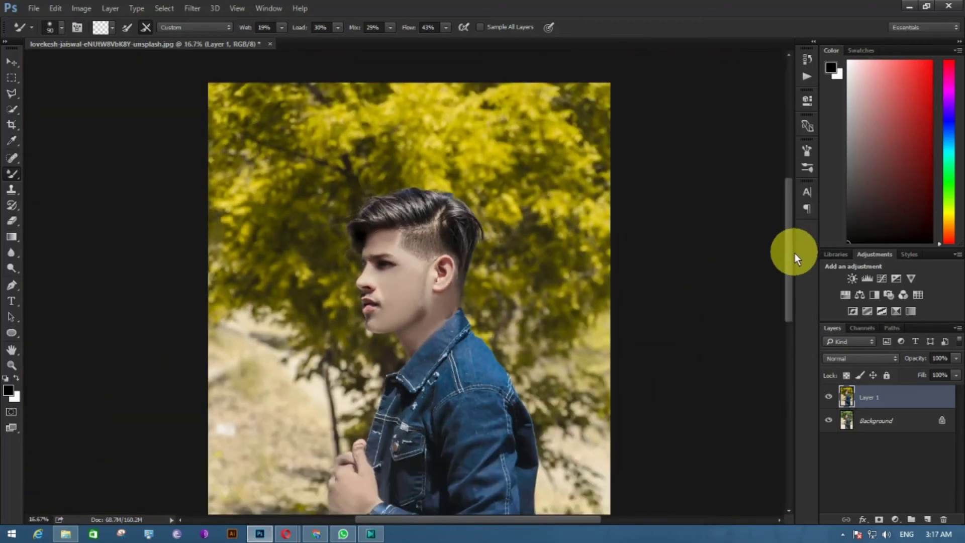
Add a Selective Color adjustment layer and cut the Reds' cyan to -71.
drag(789, 241, 792, 279)
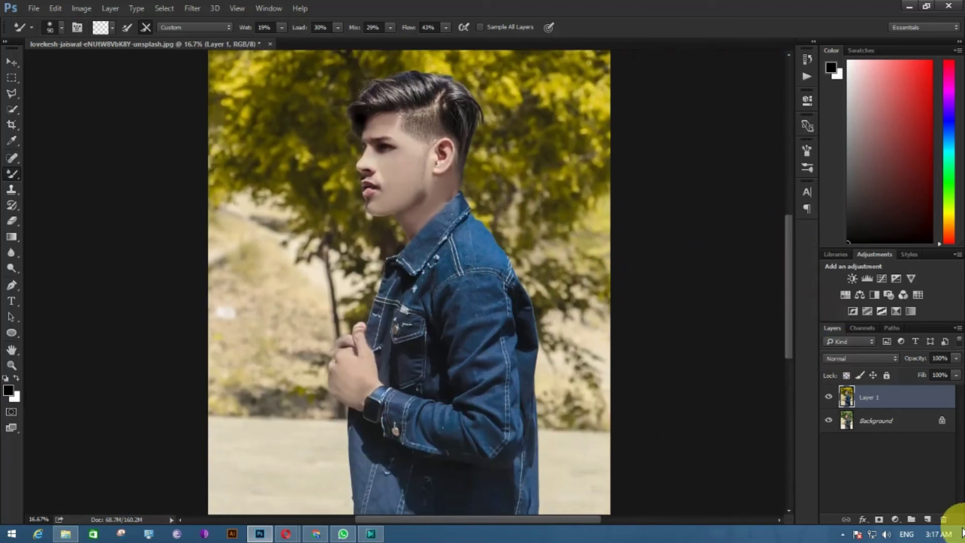
click(896, 519)
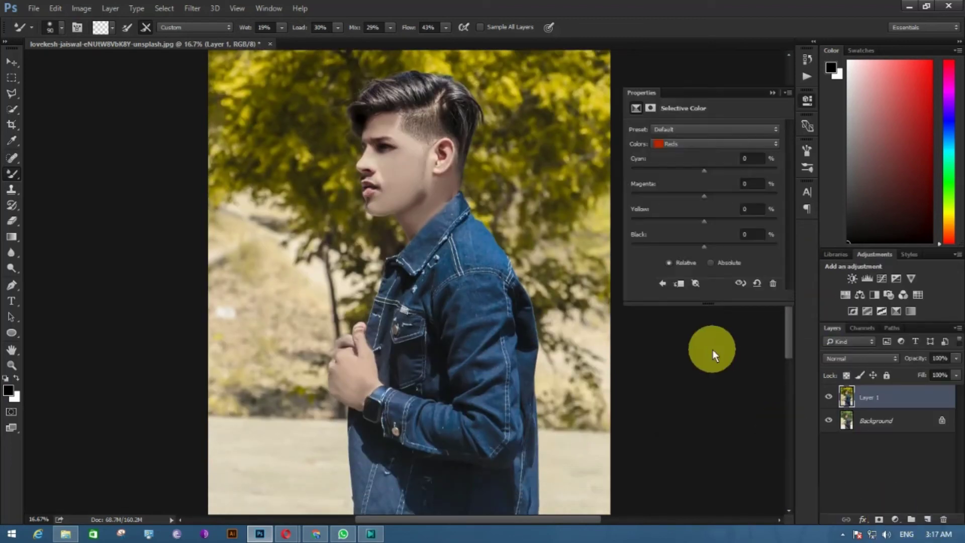
key(ctrl+minus)
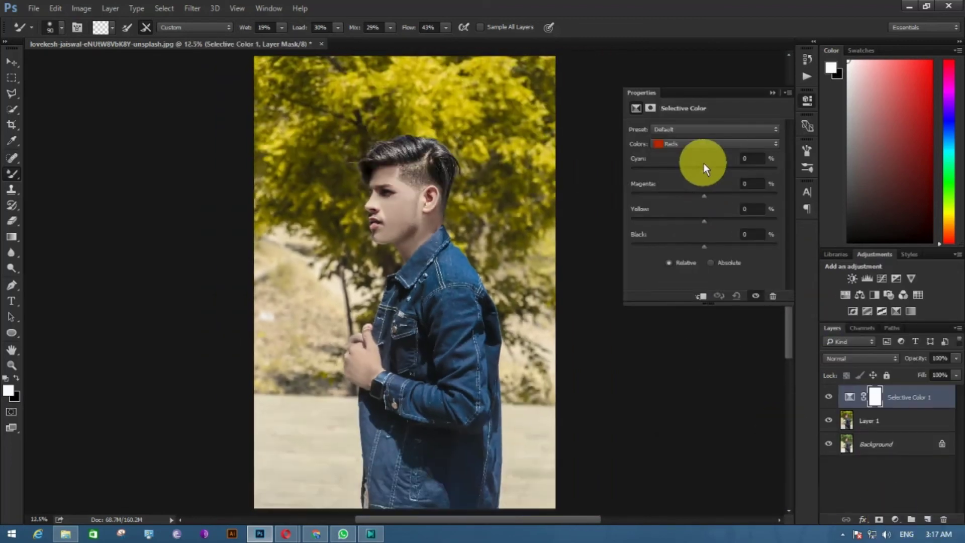
drag(703, 169, 665, 174)
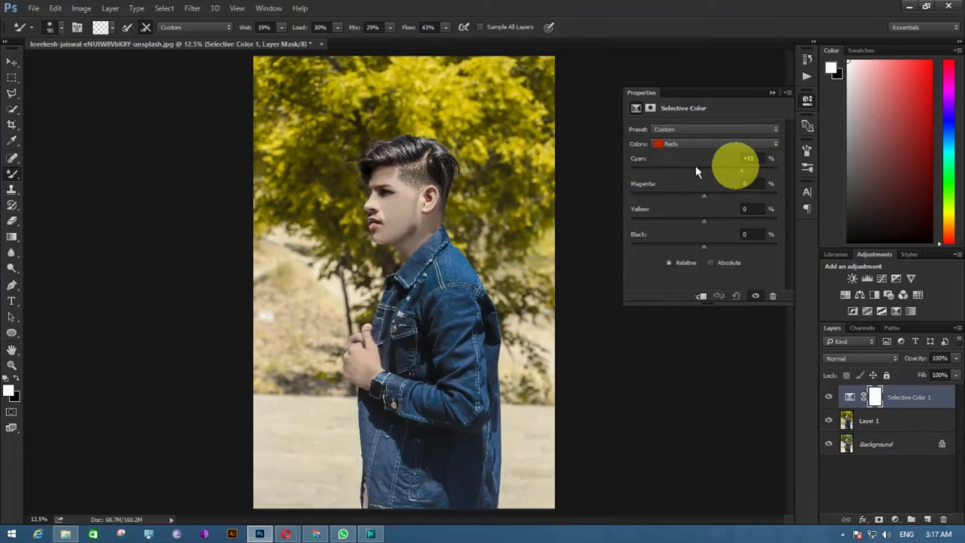
click(652, 168)
Set the Reds' Magenta to +26, Yellow to +17 and Black to +24.
drag(705, 195, 733, 195)
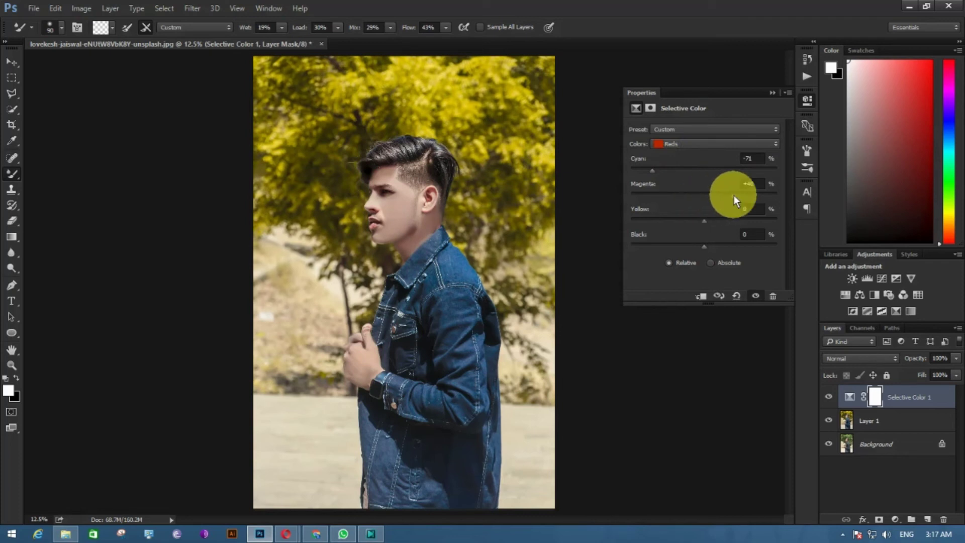
drag(635, 193, 717, 191)
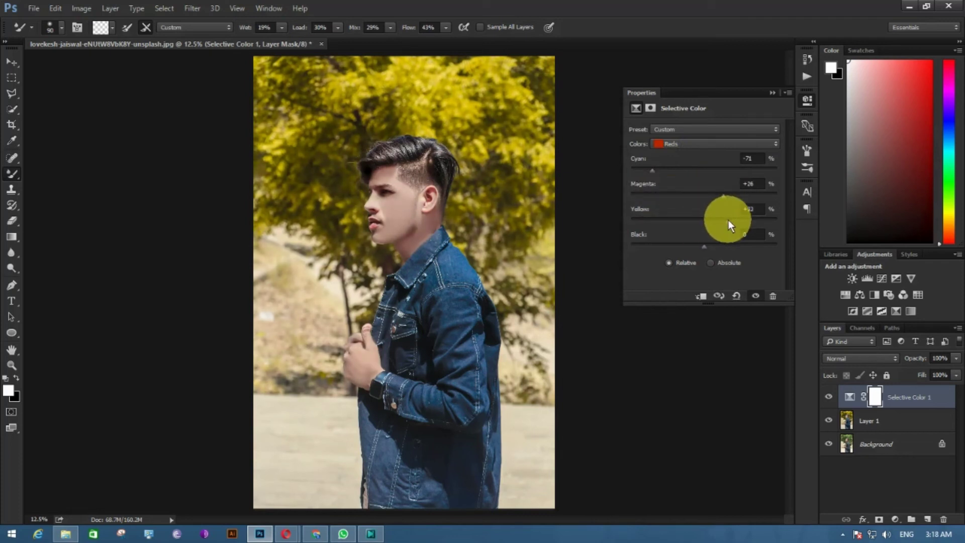
drag(728, 220, 717, 221)
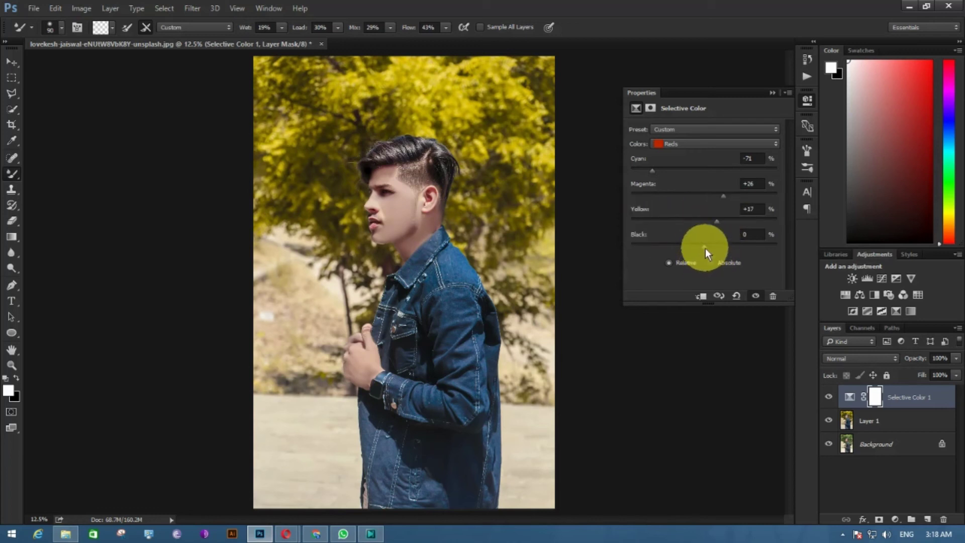
mouse_move(750, 244)
mouse_down()
mouse_move(658, 244)
mouse_move(722, 247)
mouse_up()
key(ctrl+minus)
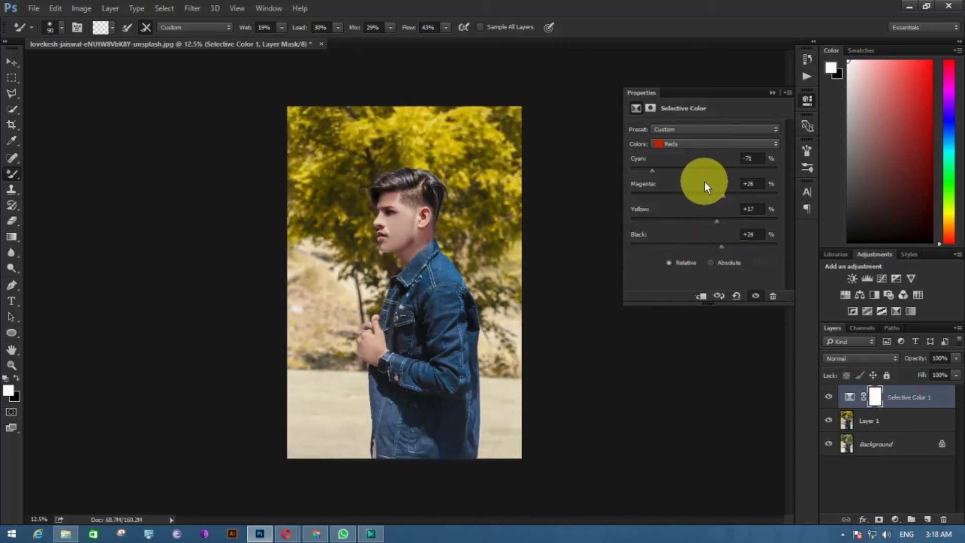
Switch Selective Color to Blacks and add a touch of black.
key(ctrl+plus)
click(712, 144)
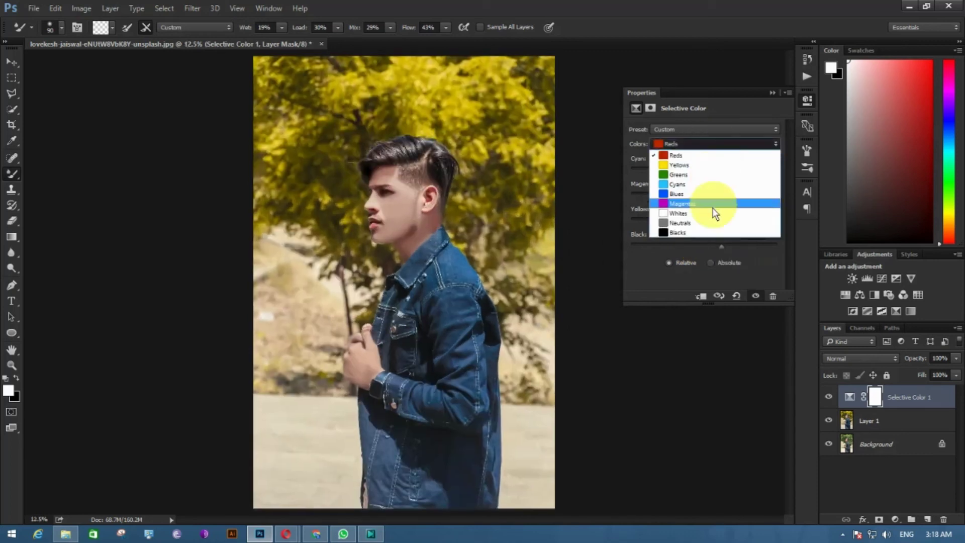
click(699, 232)
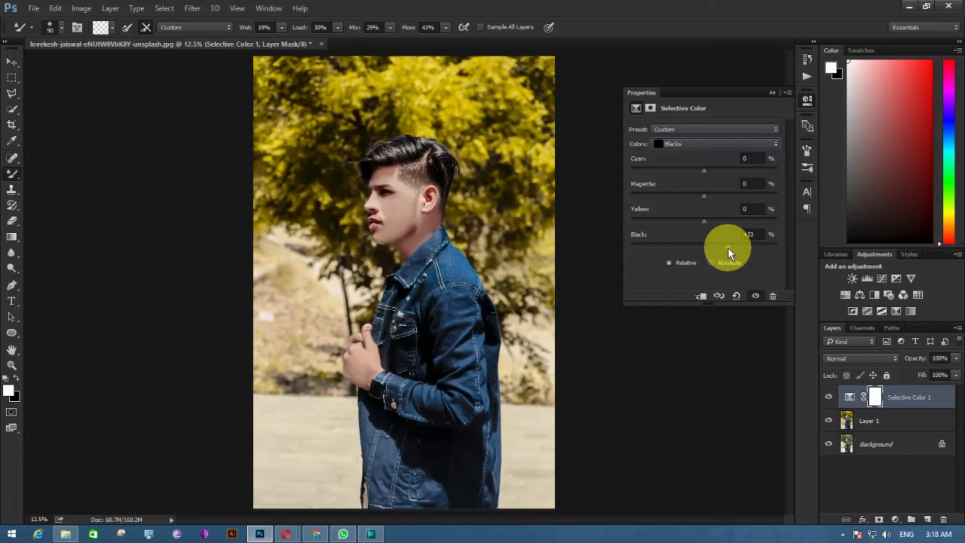
drag(704, 248, 708, 248)
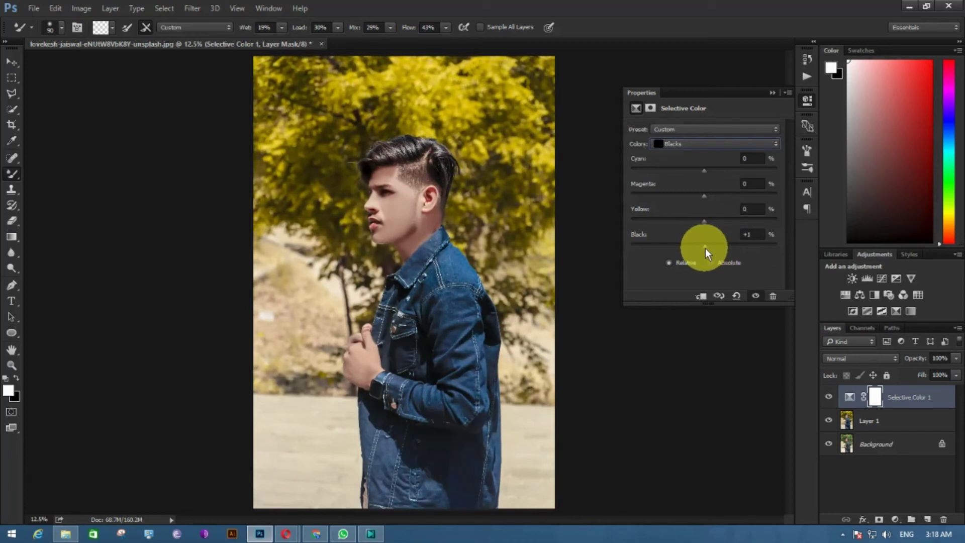
In the Yellows, cut cyan to -24 and add magenta to +12 for golden foliage.
click(712, 146)
click(709, 161)
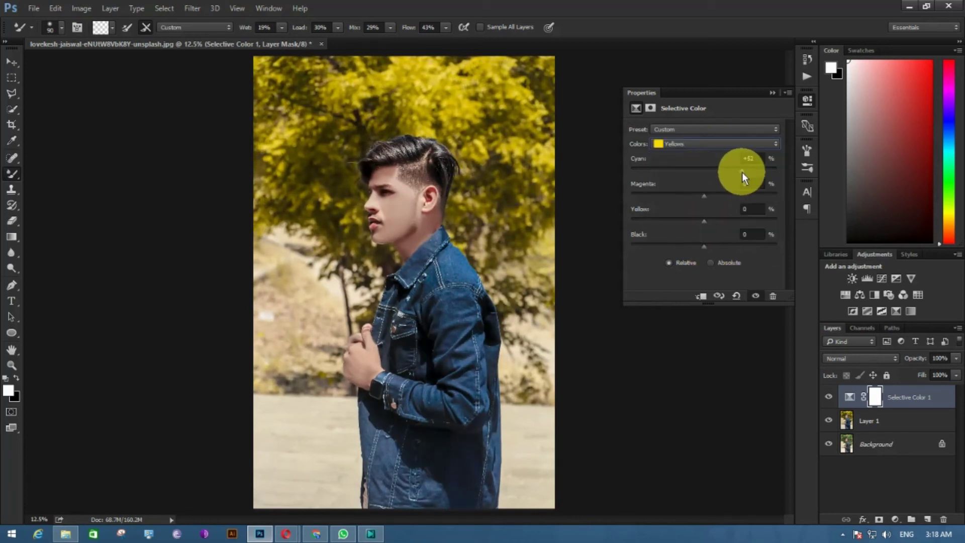
drag(742, 173, 659, 170)
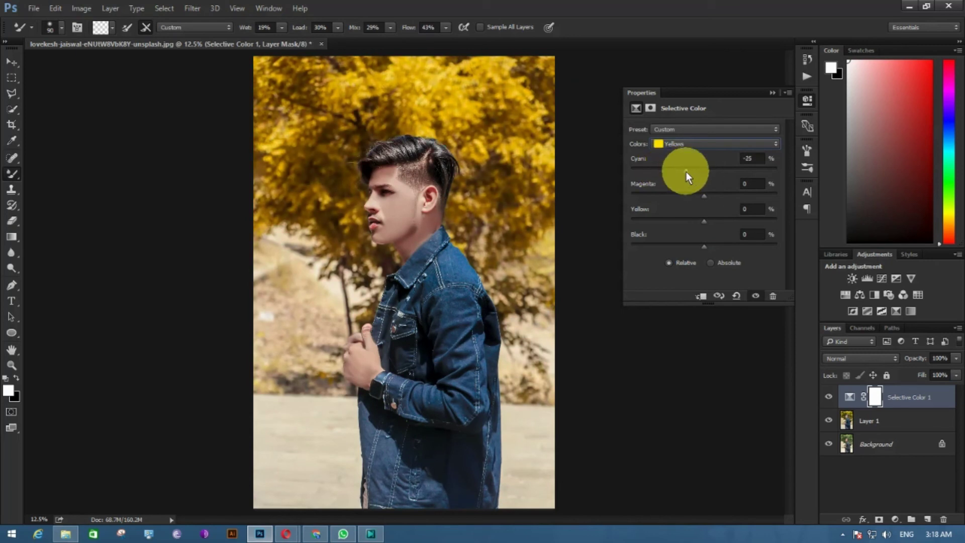
mouse_move(704, 196)
mouse_down()
mouse_move(691, 198)
mouse_move(714, 198)
mouse_move(709, 247)
mouse_up()
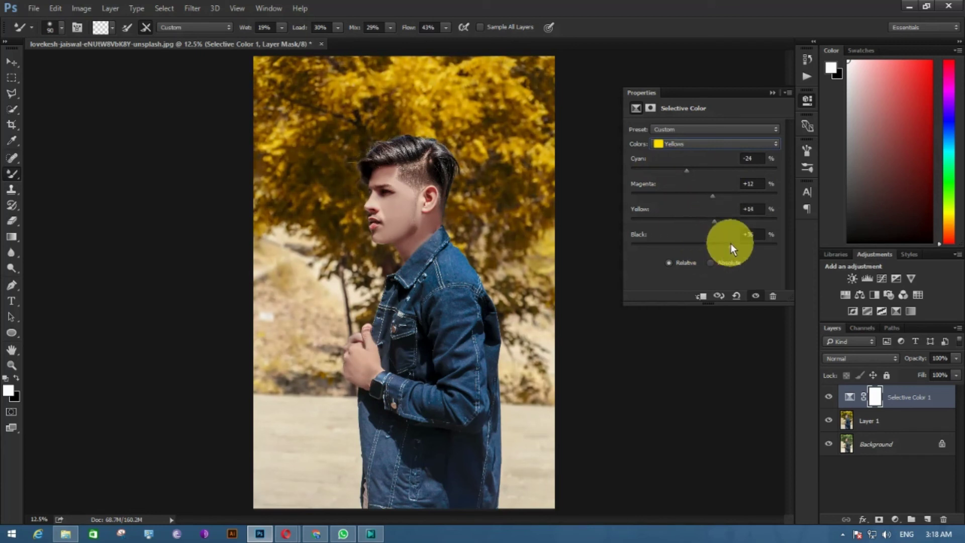
Choose Cyans and set Cyan +98, Magenta +49, Yellow -69 and Black -2.
click(740, 143)
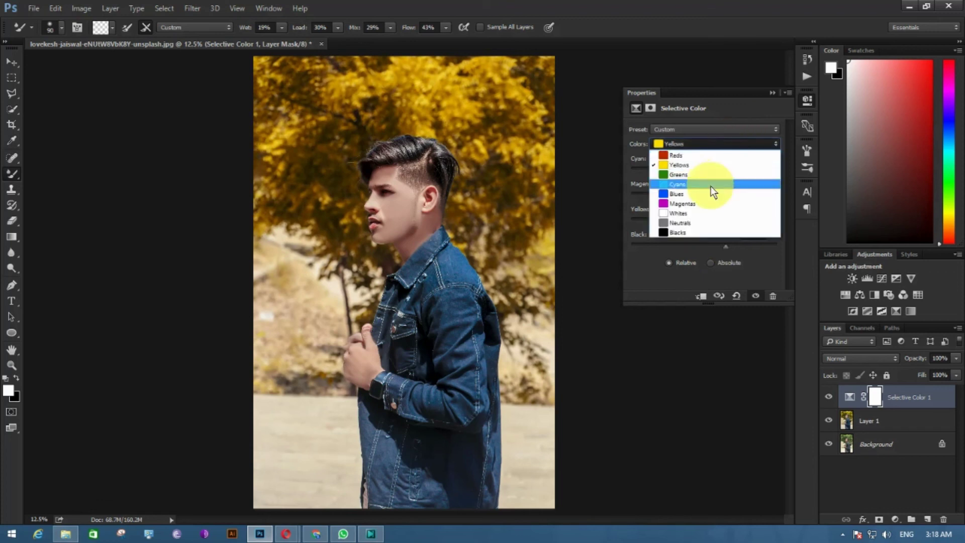
click(710, 186)
drag(707, 171, 746, 172)
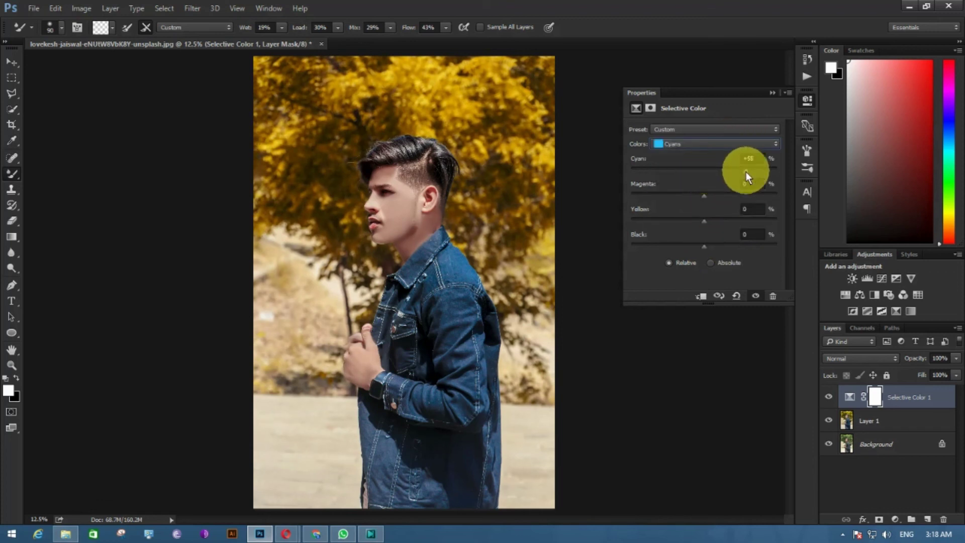
drag(645, 170, 642, 171)
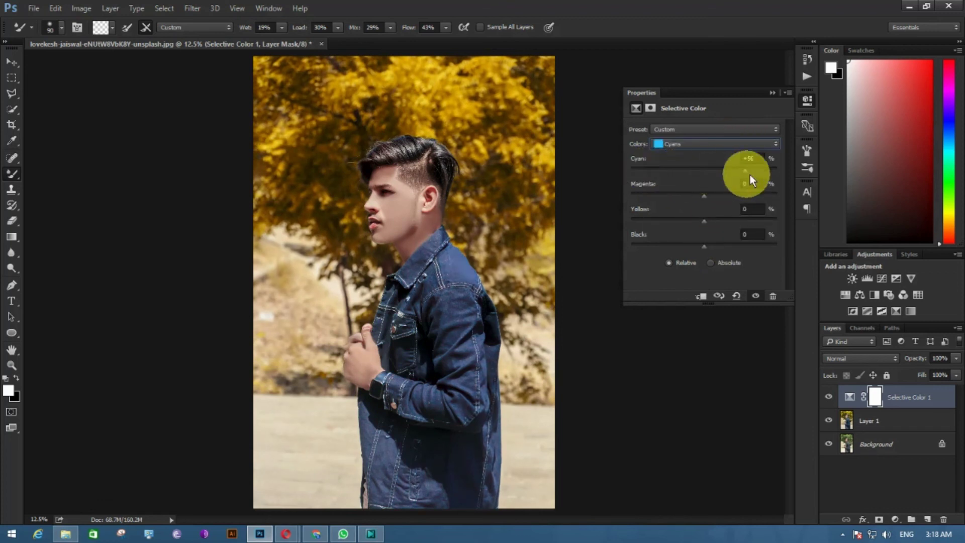
drag(775, 175, 751, 201)
click(757, 197)
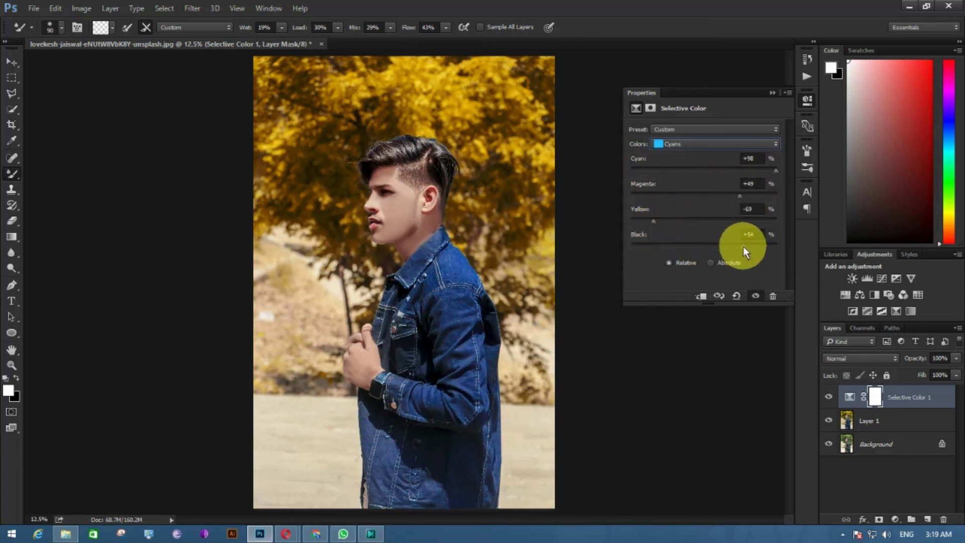
drag(744, 247, 707, 250)
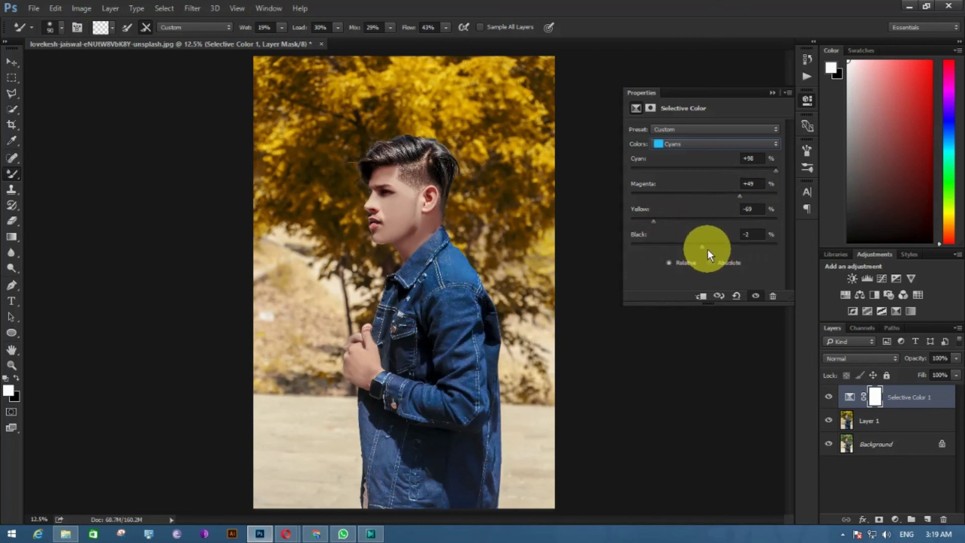
Compare the Selective Color grade with the original, then merge it down into Layer 1.
click(771, 93)
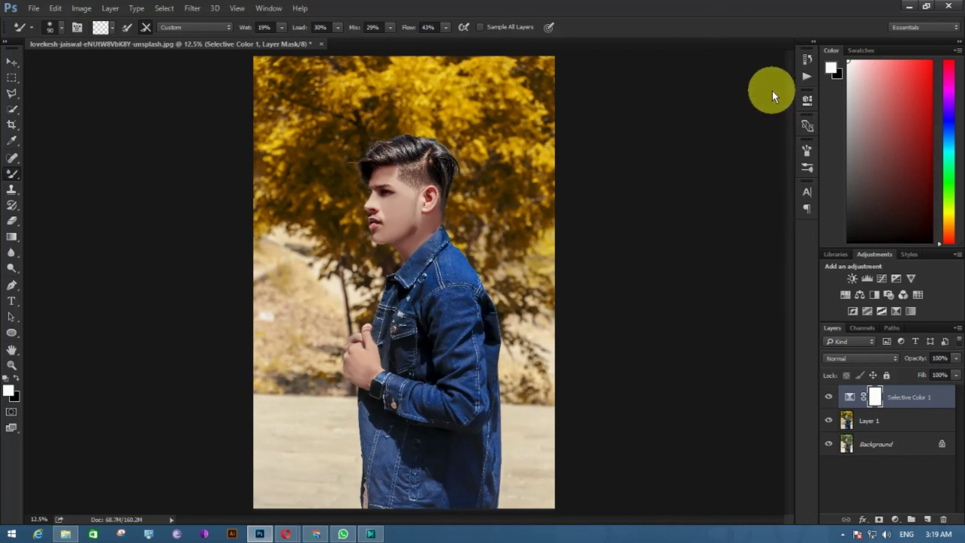
click(829, 396)
click(829, 396)
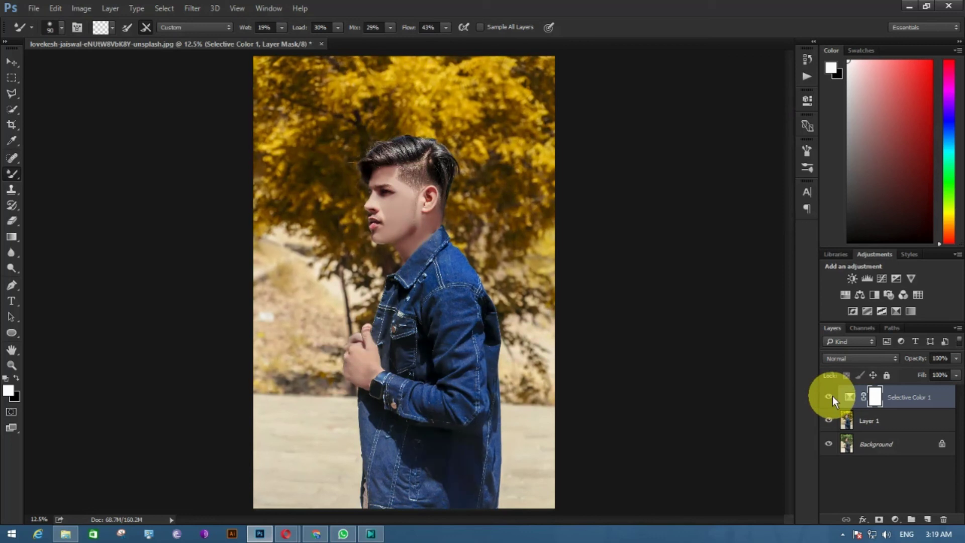
key(ctrl+e)
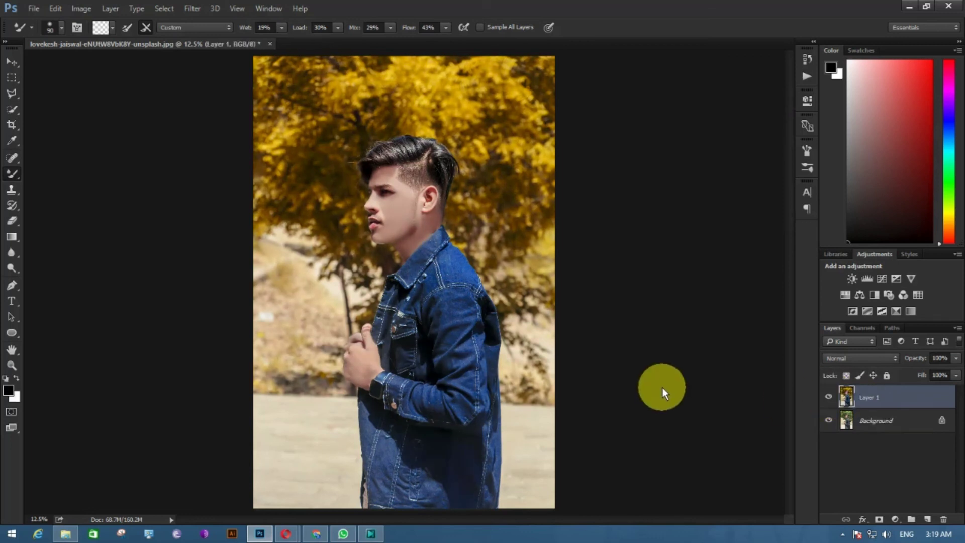
Toggle the merged Layer 1 to compare before and after, leaving it visible.
click(829, 396)
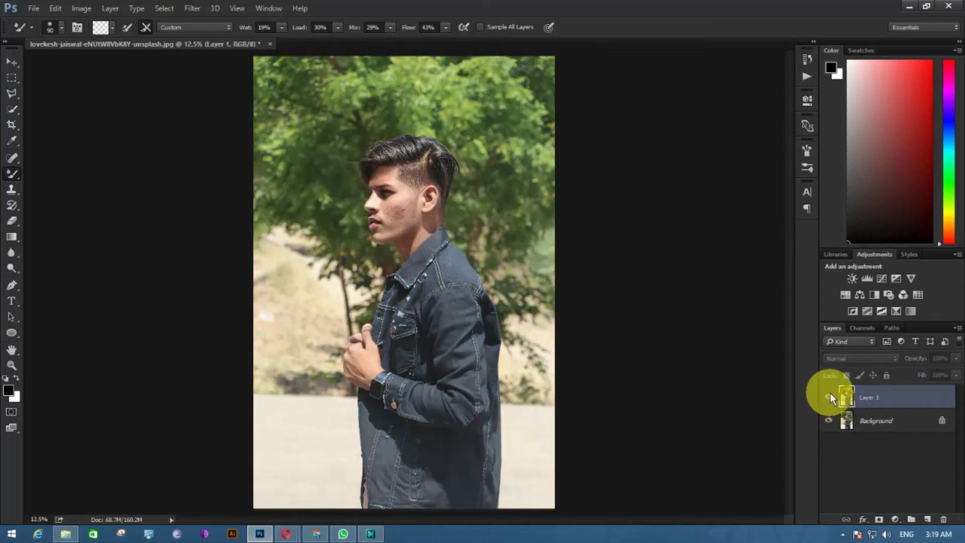
click(830, 396)
click(829, 396)
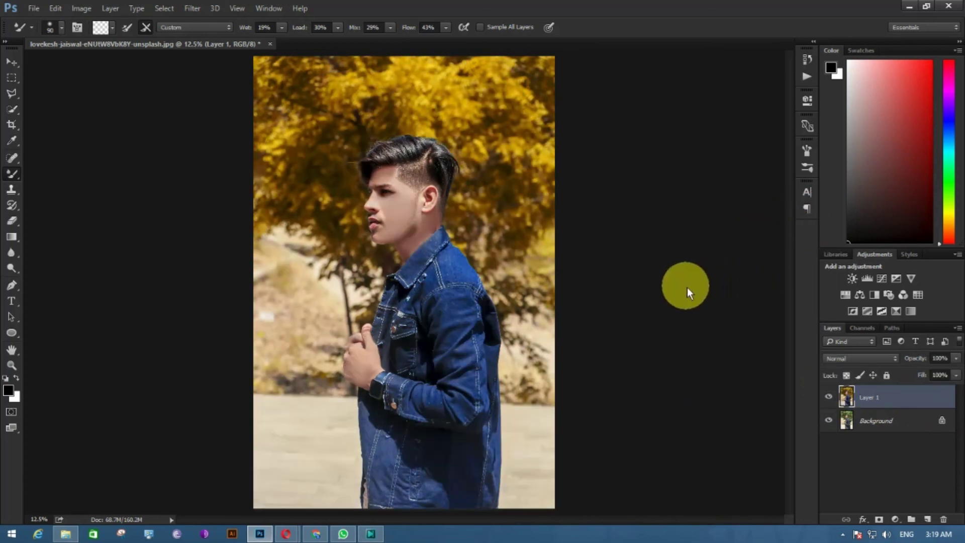
click(33, 9)
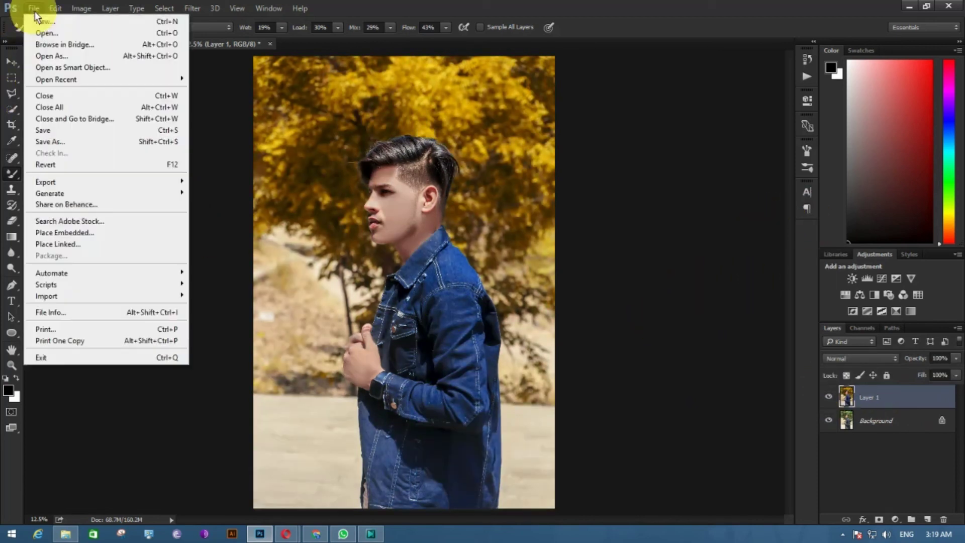
Start Save As in the Music folder with JPEG format, selecting the existing file name.
click(86, 129)
click(77, 211)
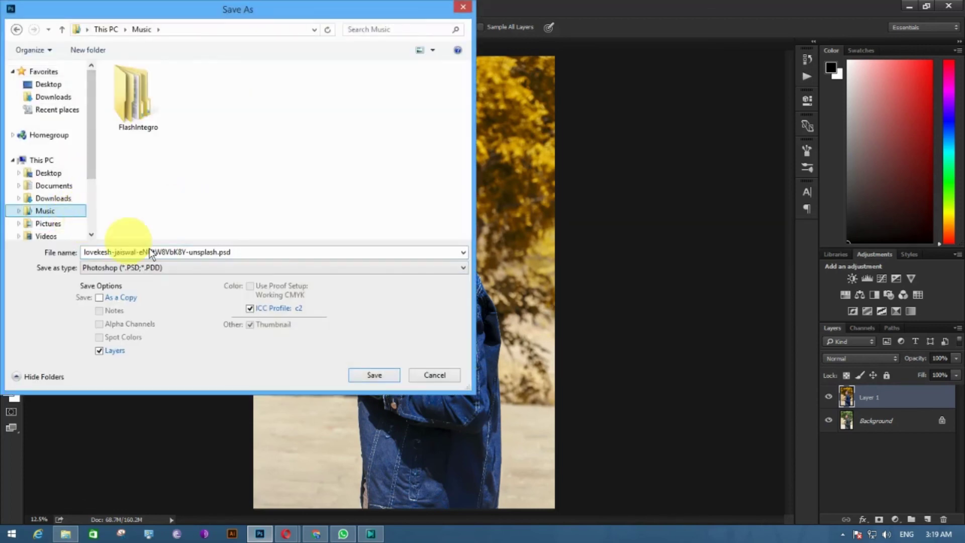
click(194, 267)
click(212, 366)
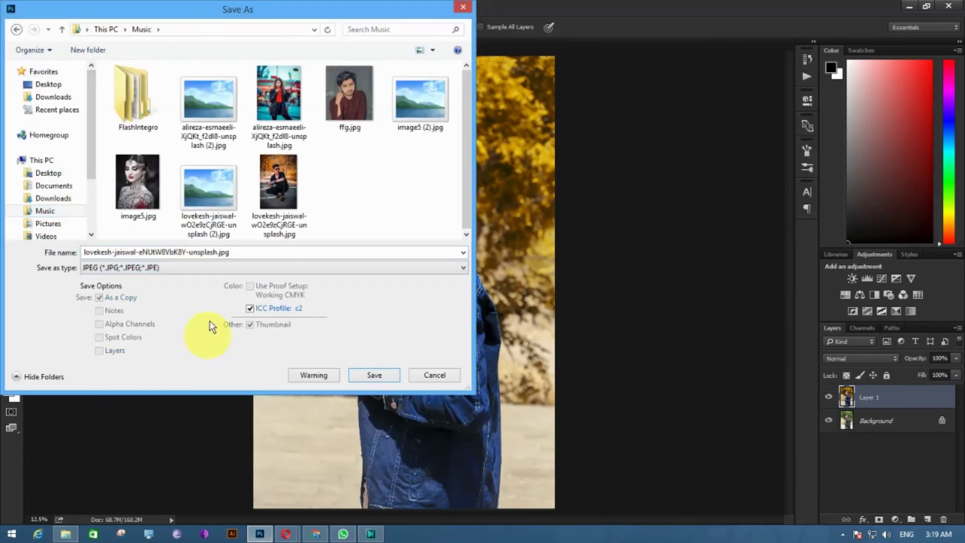
click(318, 256)
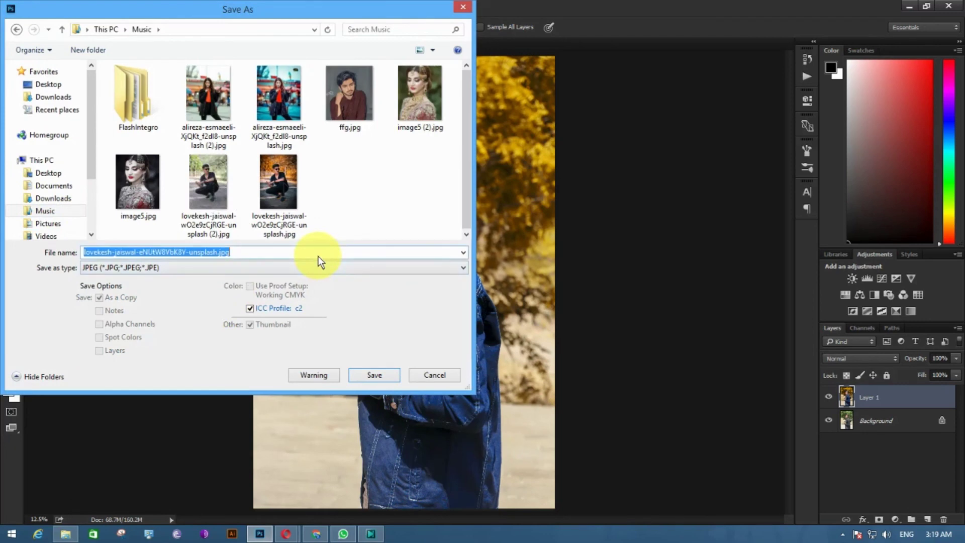